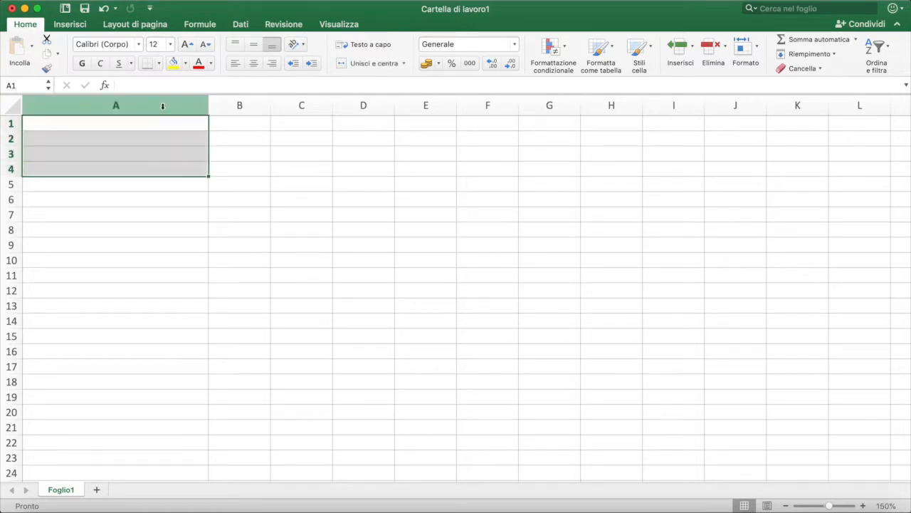
Step: Add thick box borders around the range A1:A4 and around the individual cells A1 and A4
click(160, 64)
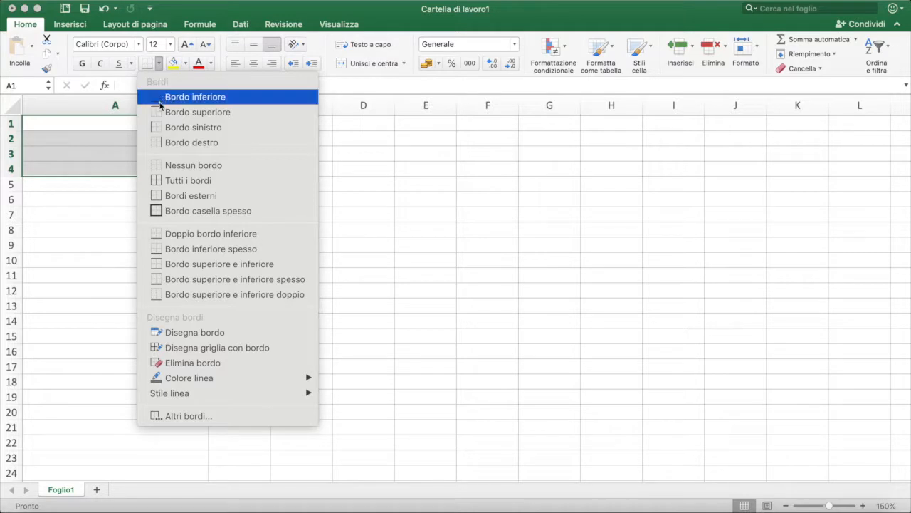
click(199, 208)
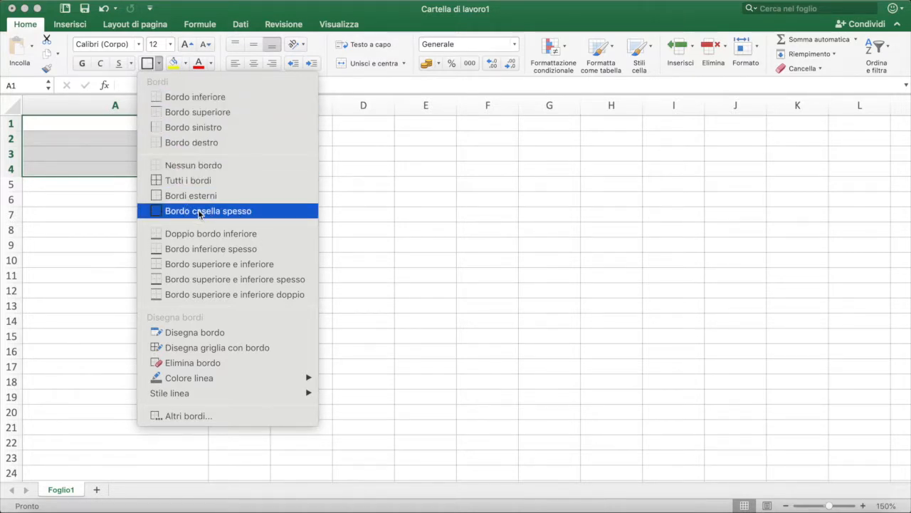
click(177, 124)
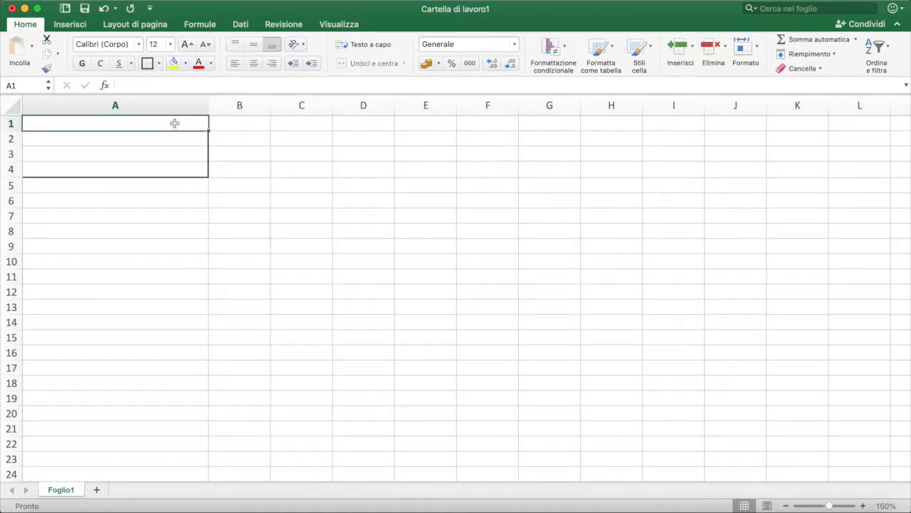
click(148, 63)
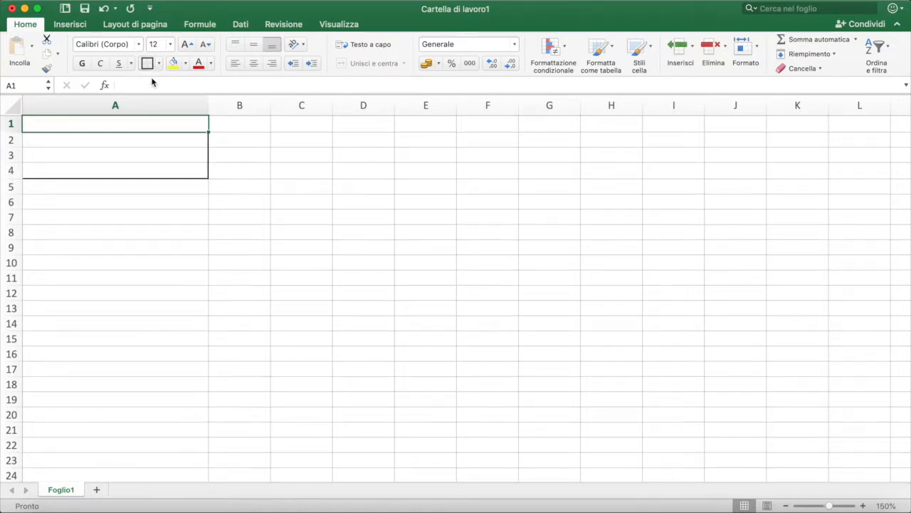
click(158, 171)
click(147, 63)
Step: Fill cell A1 with standard orange and cells A2:A3 with standard yellow
click(143, 127)
click(185, 63)
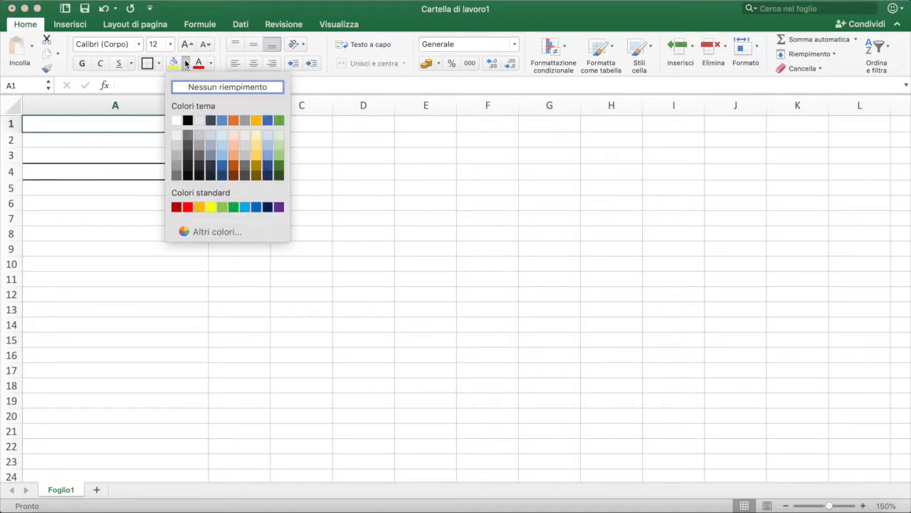
click(200, 207)
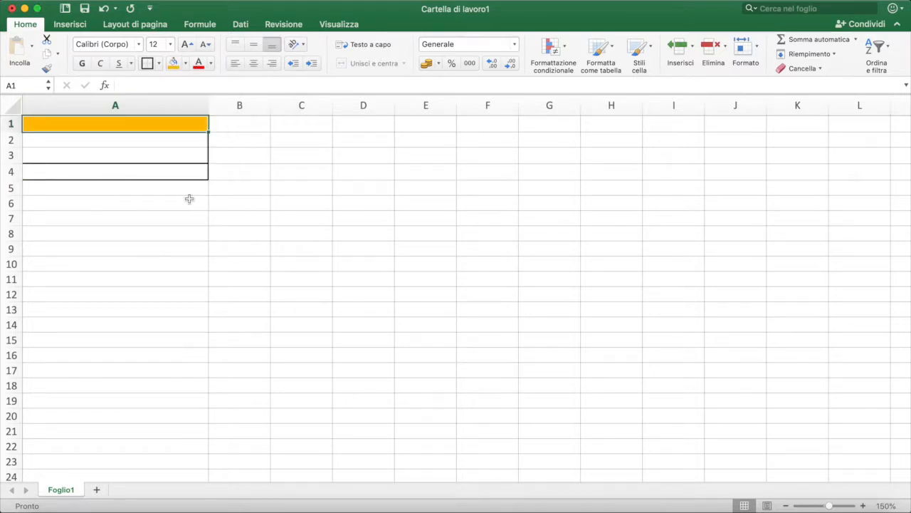
drag(167, 142, 171, 155)
click(185, 64)
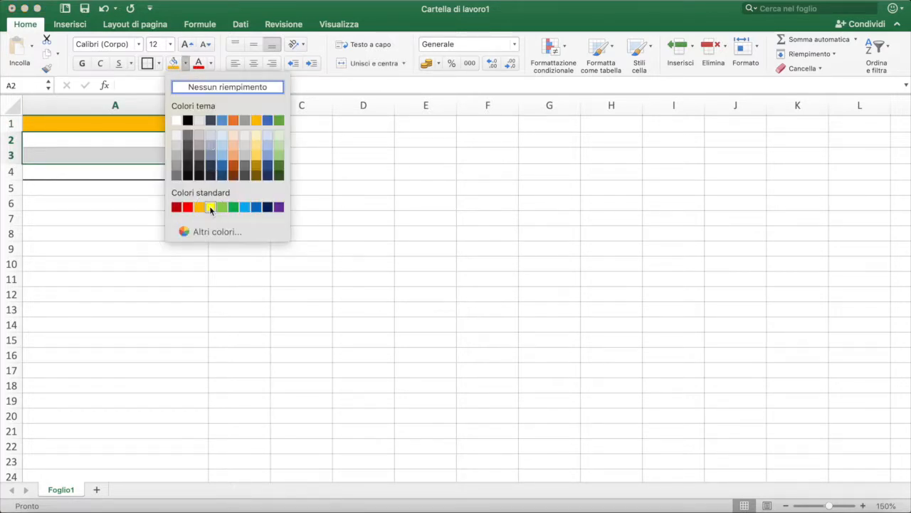
click(211, 207)
Step: Fill cell A4 with a light blue theme colour
click(156, 173)
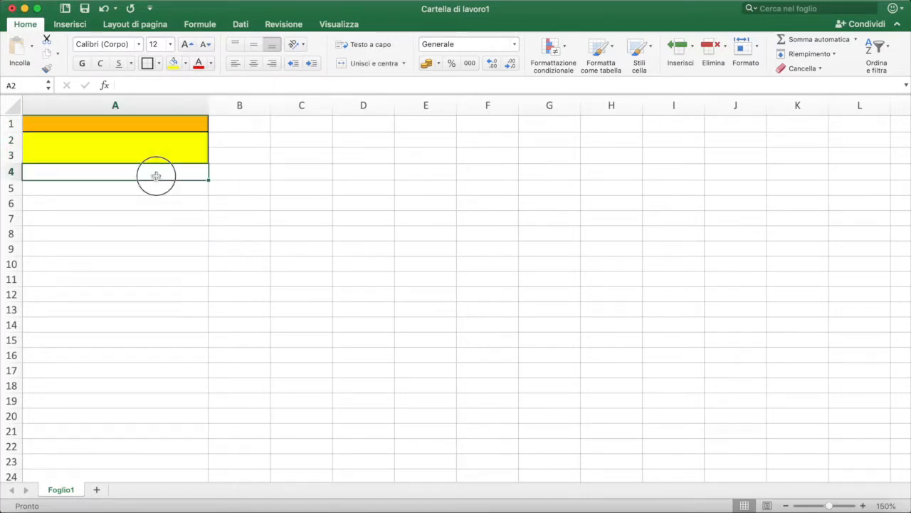
click(185, 64)
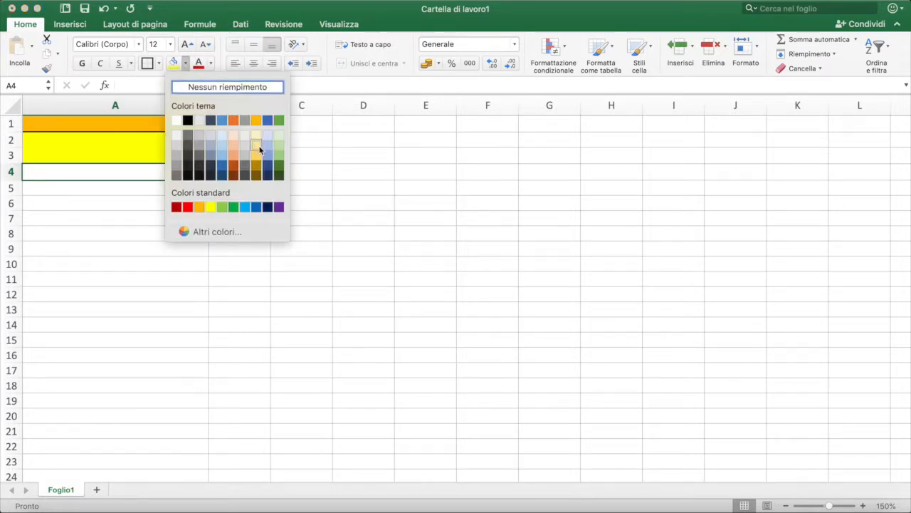
click(221, 158)
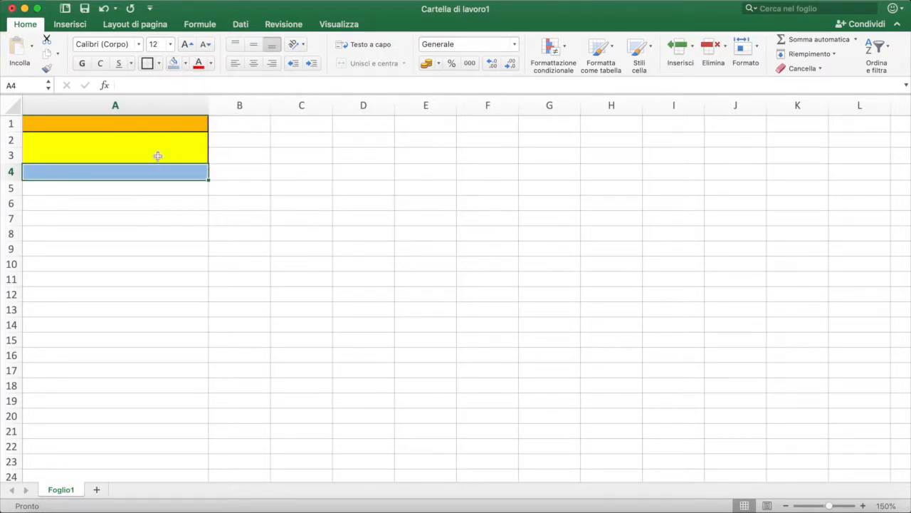
Step: Centre cell A1 horizontally and enter the heading ADDIZIONE in it
click(149, 125)
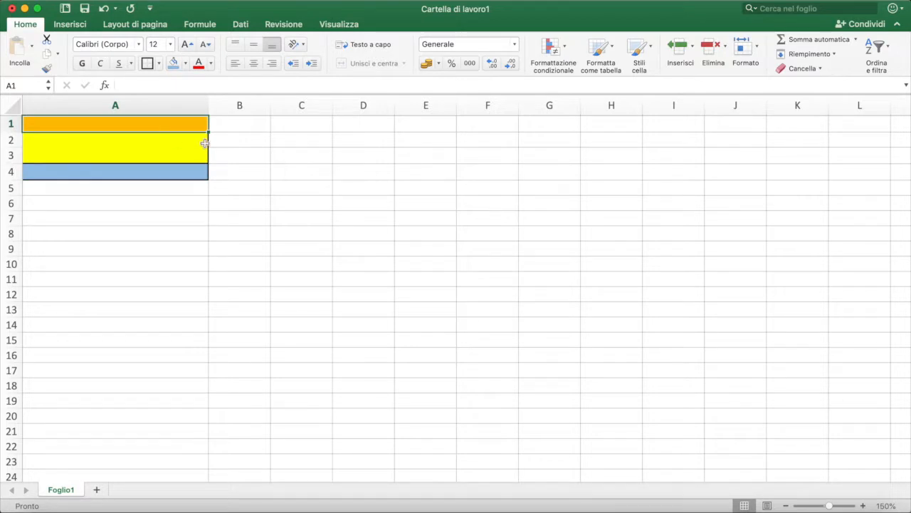
click(254, 63)
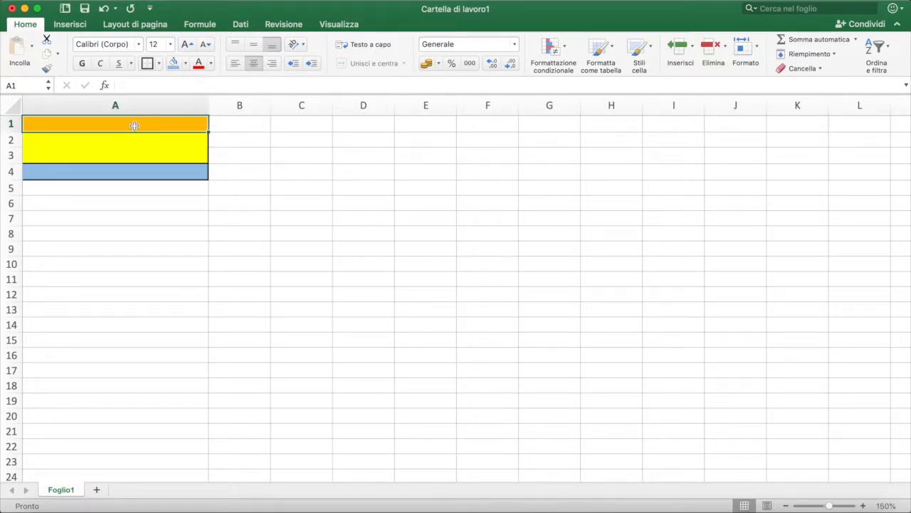
text(A)
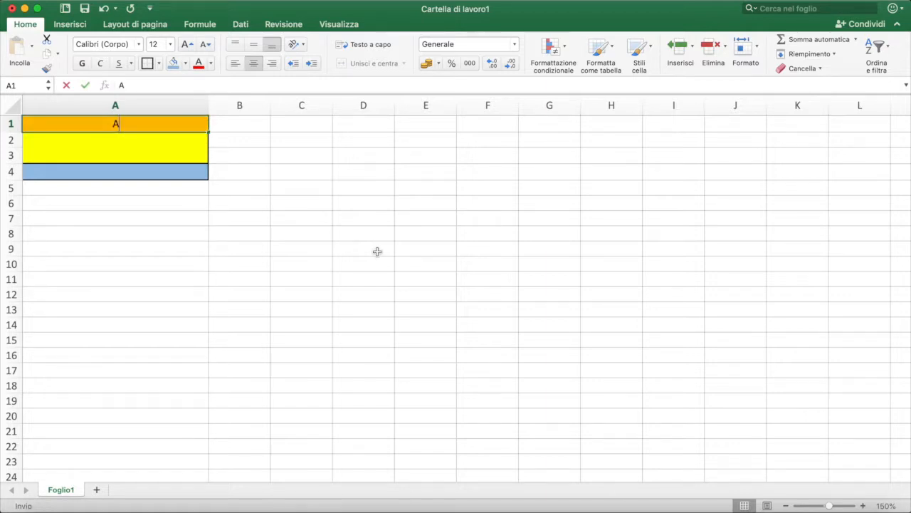
text(DDIZIONE)
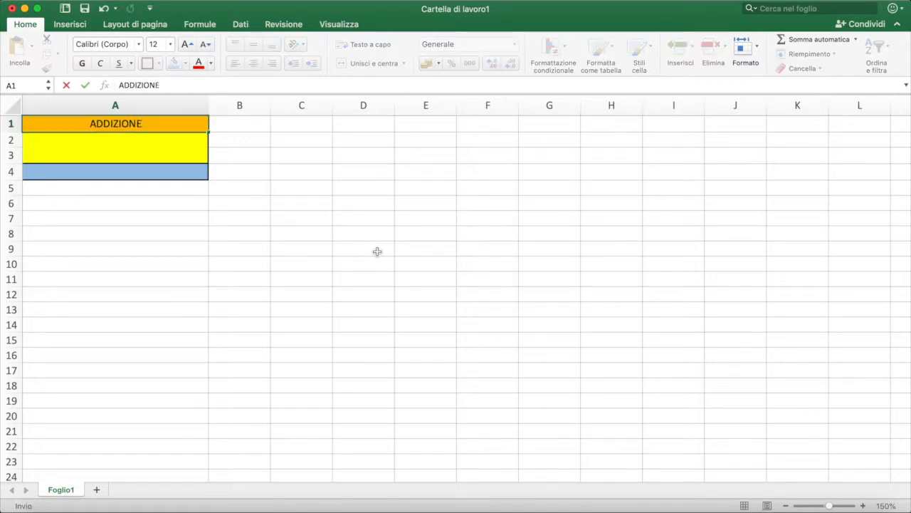
Step: Enter 40 in cell A2 and 20 in cell A3 as the numbers under the ADDIZIONE heading
click(173, 140)
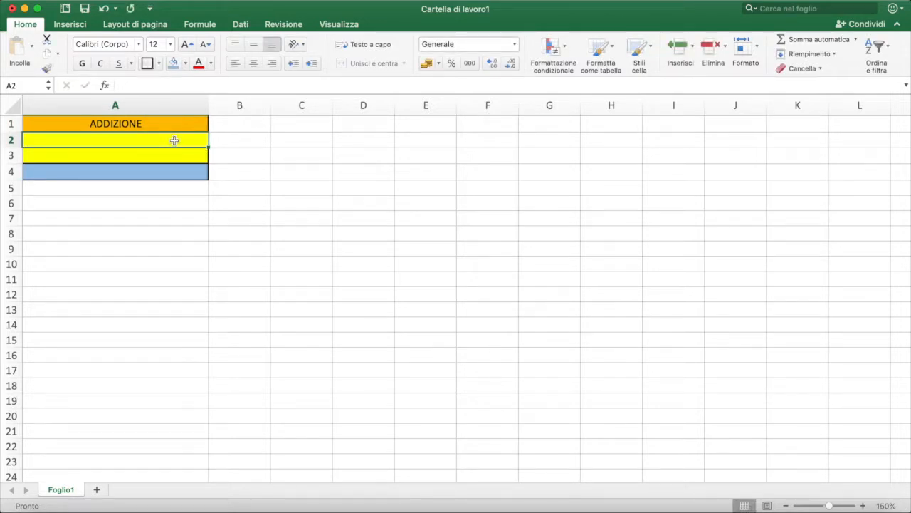
text(40)
key(Return)
text(20)
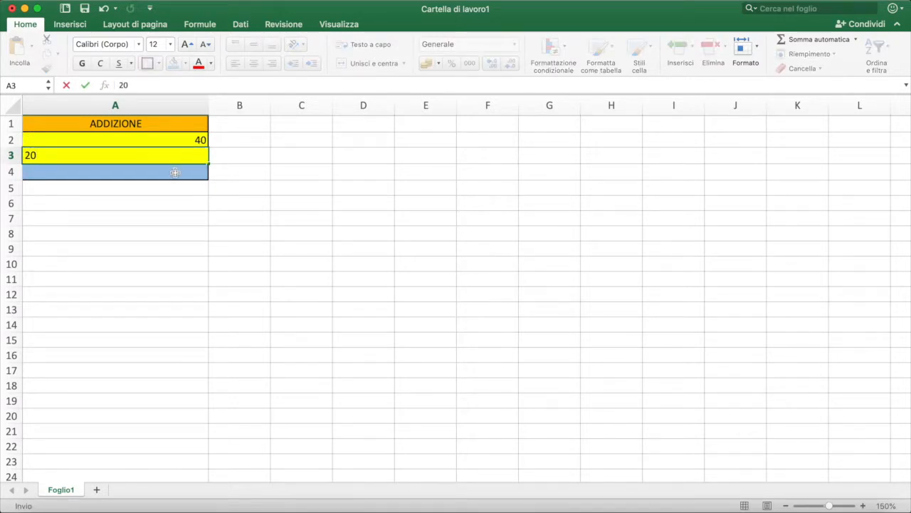
key(Return)
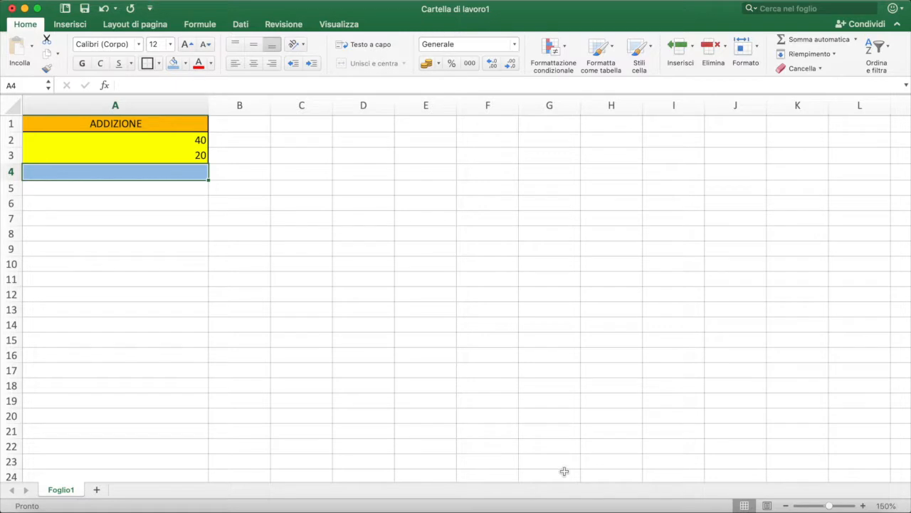
Step: Enter the formula =A2+A3 in cell A4 to add the two numbers above it
text(=)
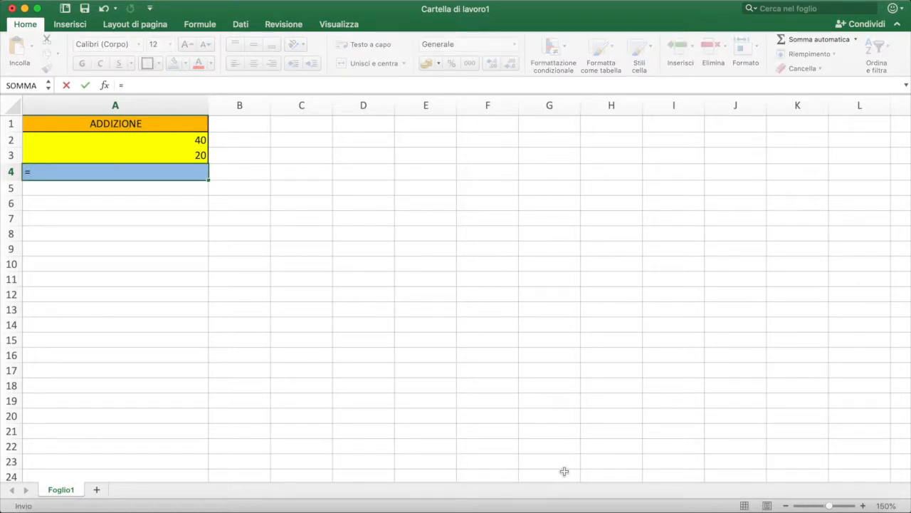
click(197, 138)
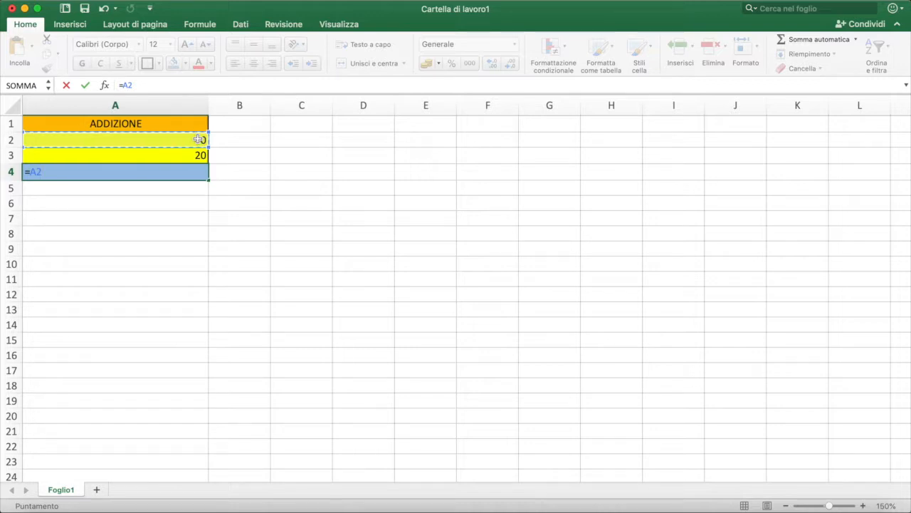
text(+)
click(198, 154)
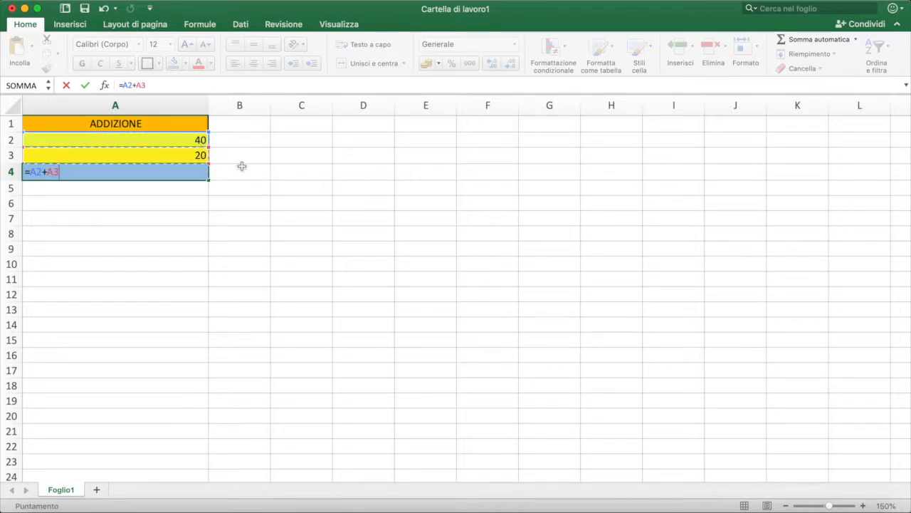
key(Return)
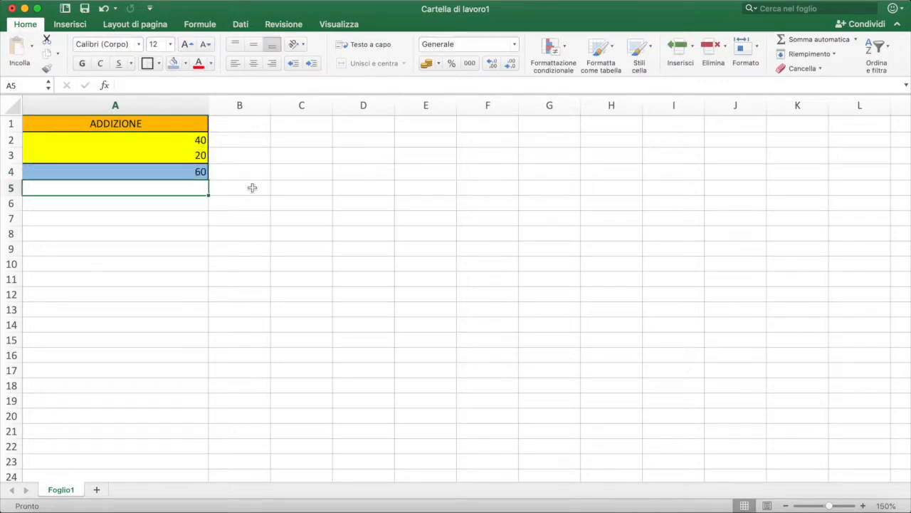
Step: Widen column C to match column A and add thick box borders around C1:C4, C1 and C4
click(280, 188)
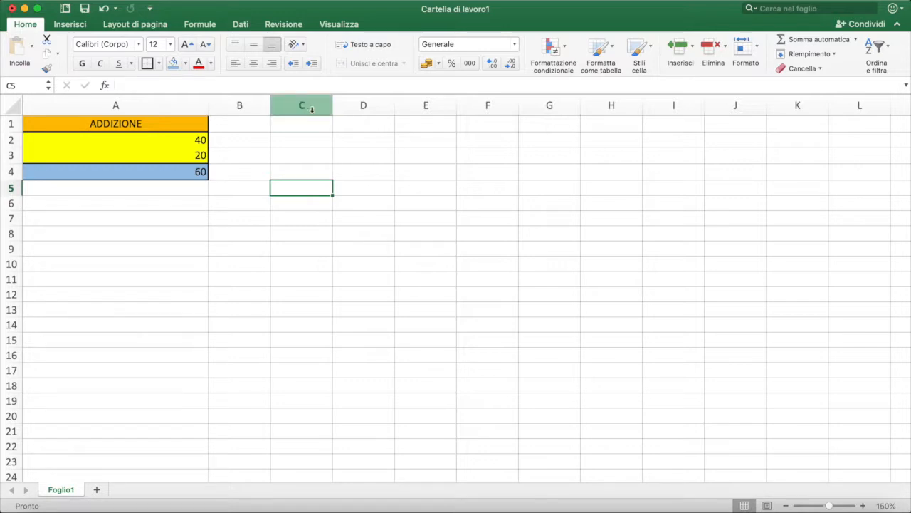
drag(333, 109, 458, 128)
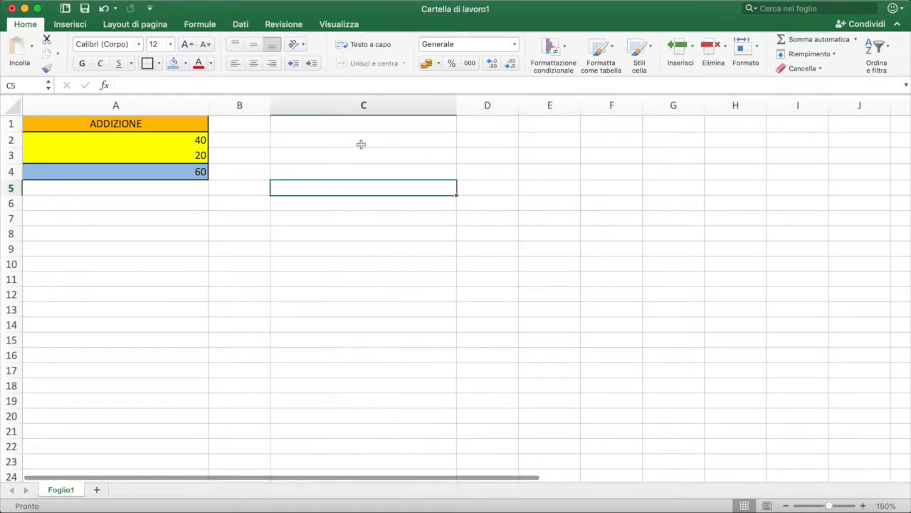
click(337, 131)
drag(336, 131, 326, 163)
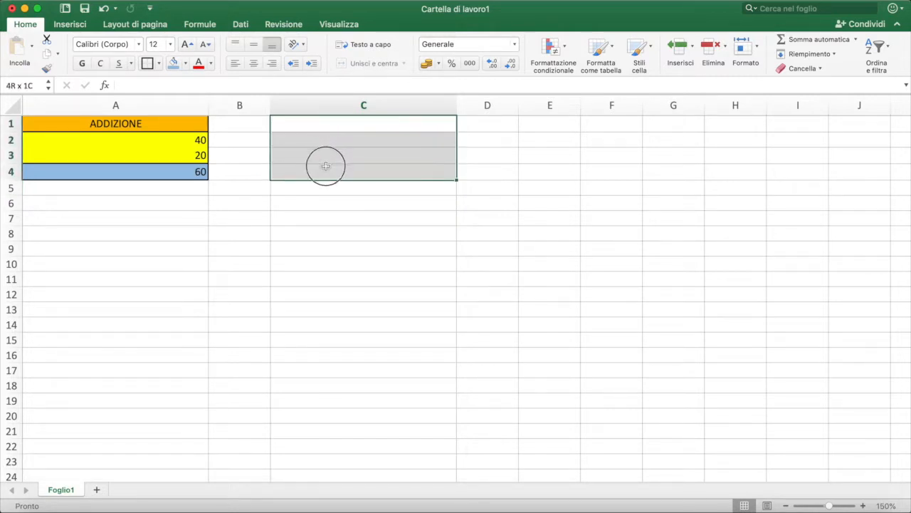
click(148, 64)
click(291, 126)
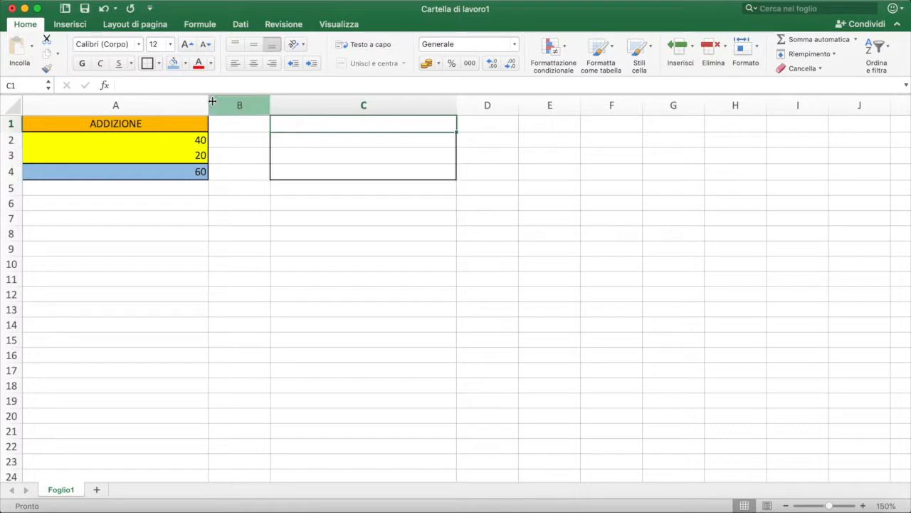
click(308, 173)
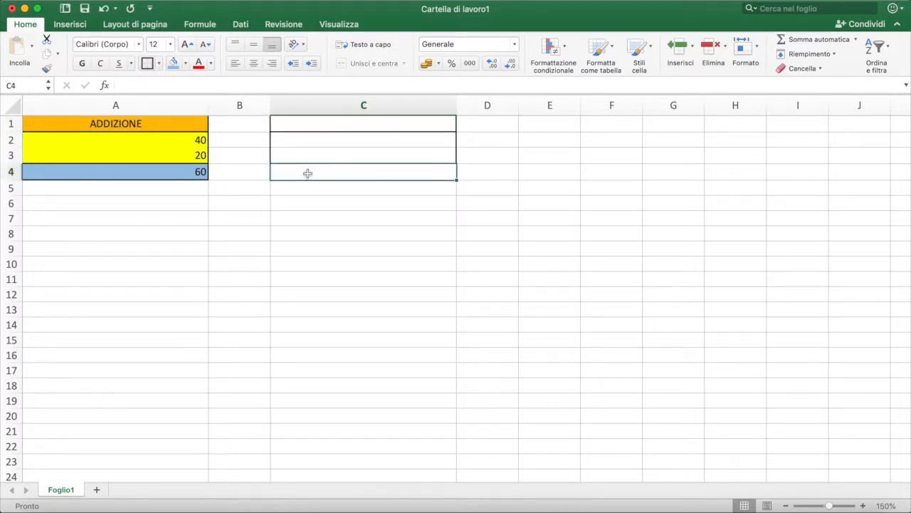
Step: Centre cell C1 horizontally and enter the heading SOTTRAZIONE in it
click(327, 124)
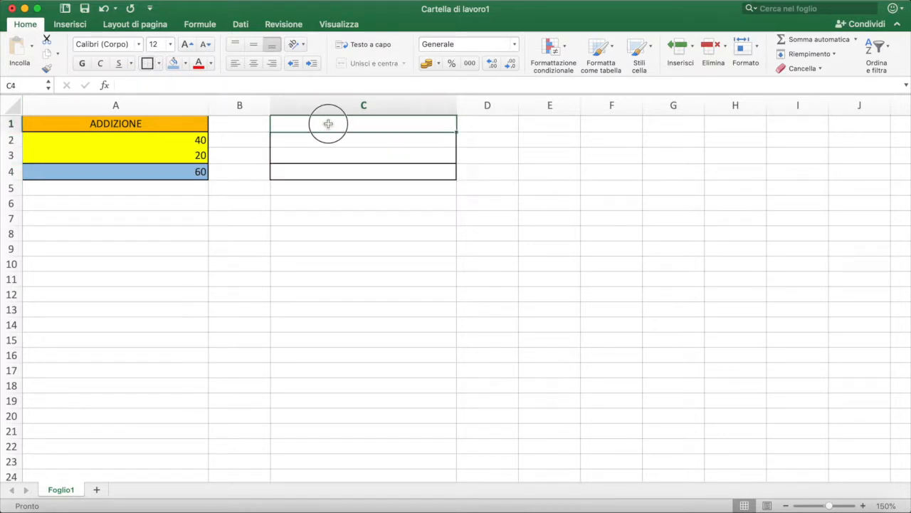
click(253, 64)
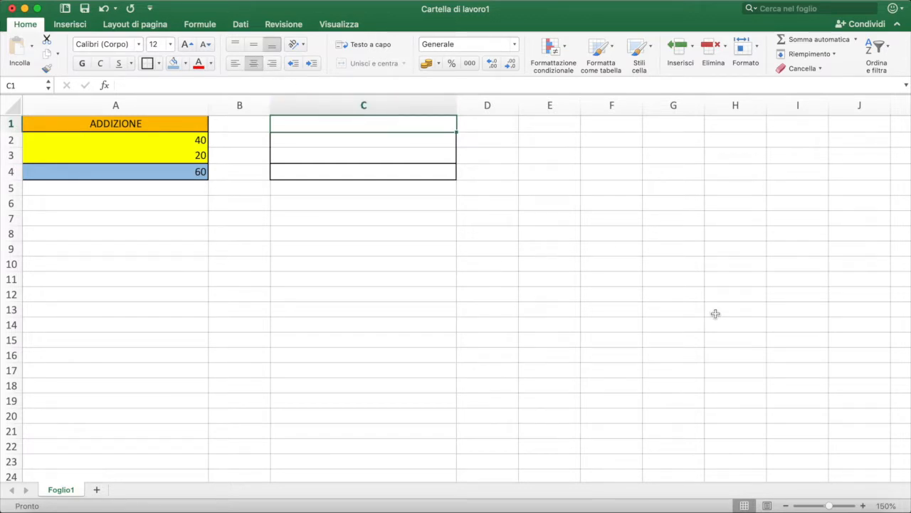
text(SOTT)
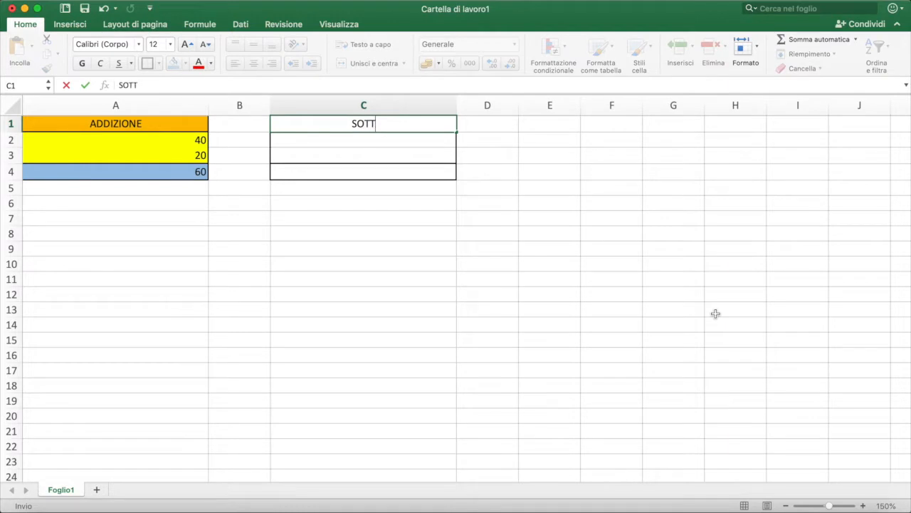
text(RAZIONE)
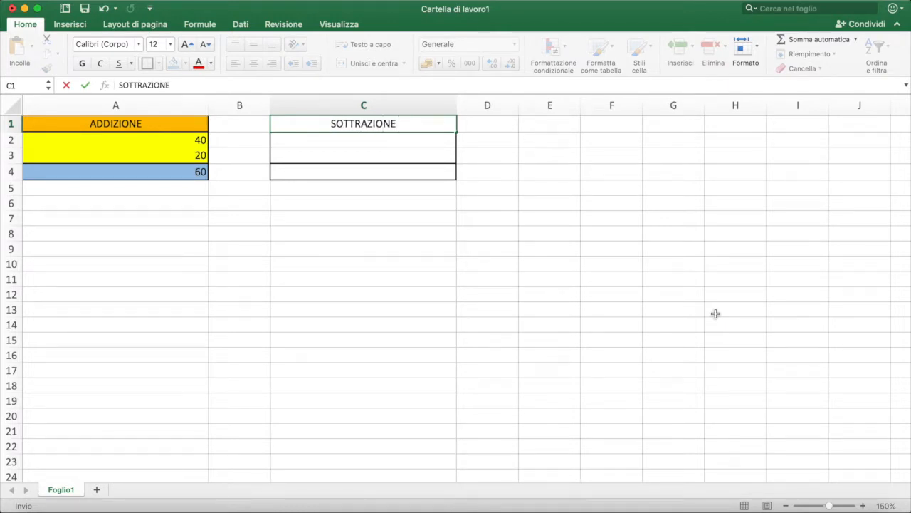
Step: Enter 40 in cell C2 and 20 in cell C3 under the SOTTRAZIONE heading
click(424, 145)
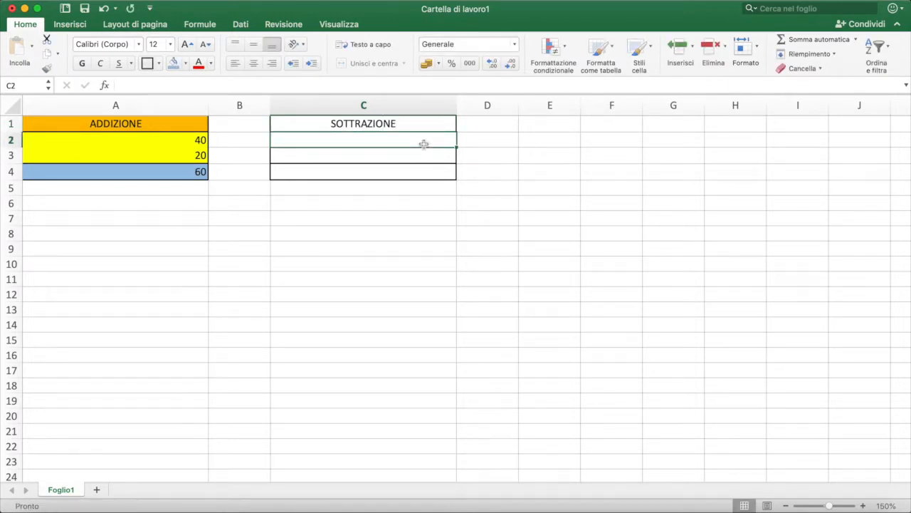
text(40)
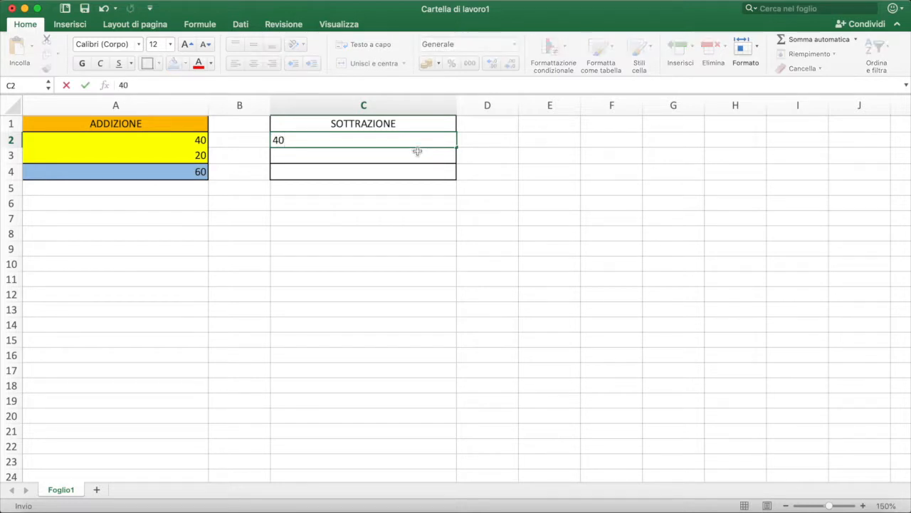
click(416, 155)
text(20)
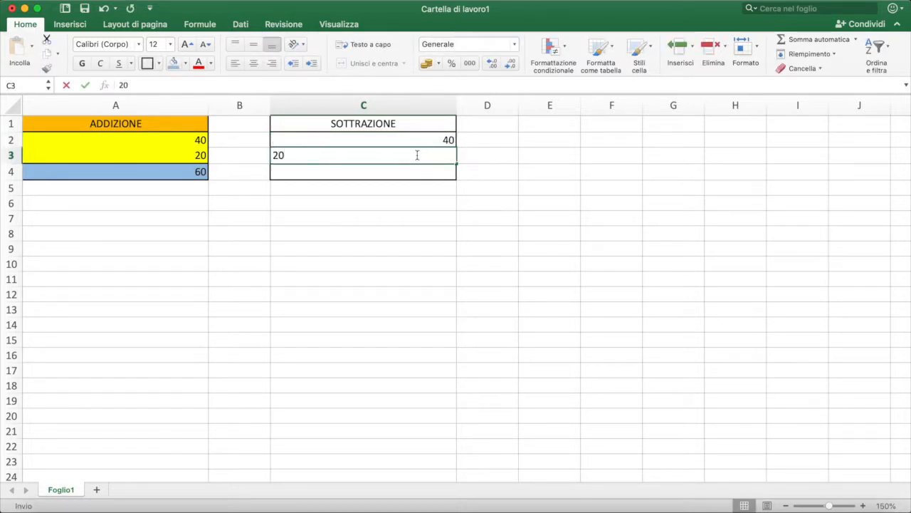
Step: Enter the formula =C2-C3 in cell C4 to subtract the second number from the first
click(420, 169)
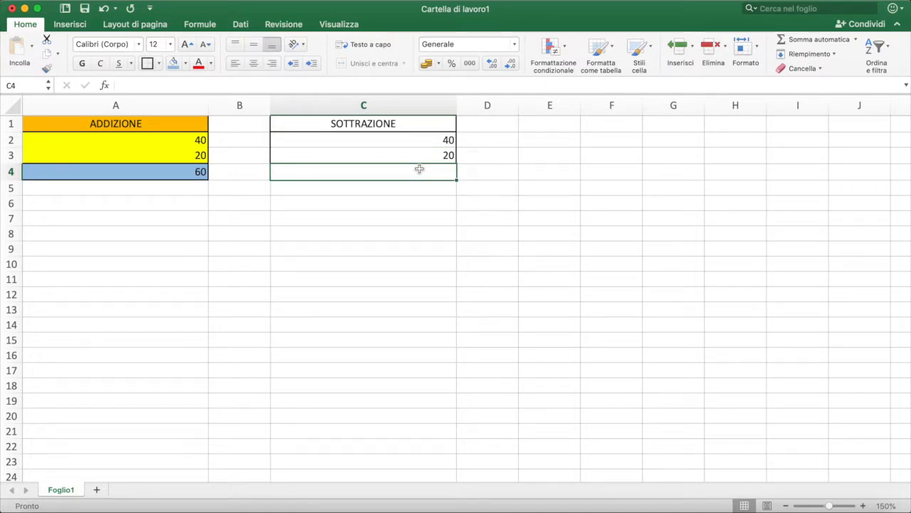
text(=)
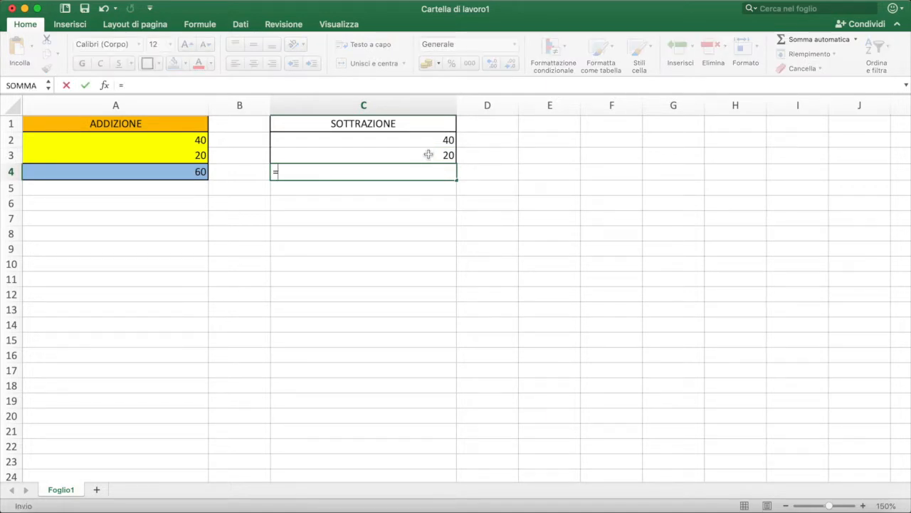
click(435, 139)
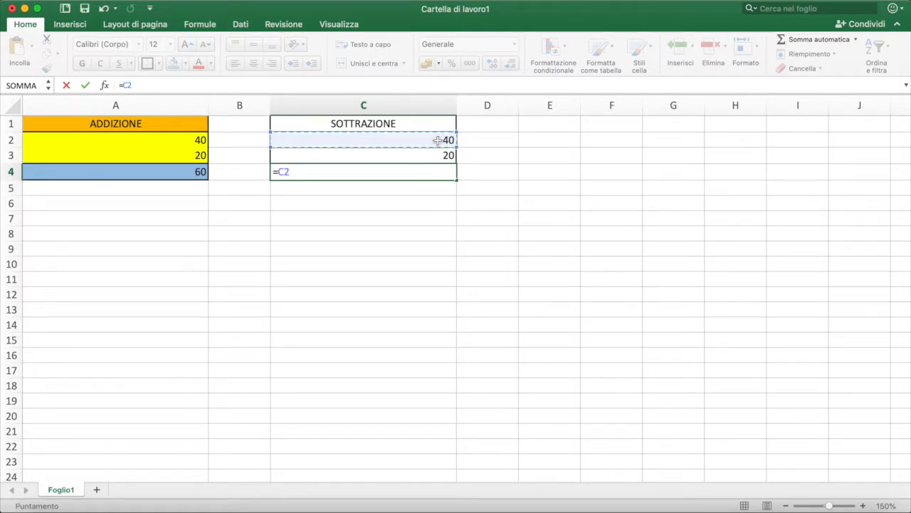
click(433, 155)
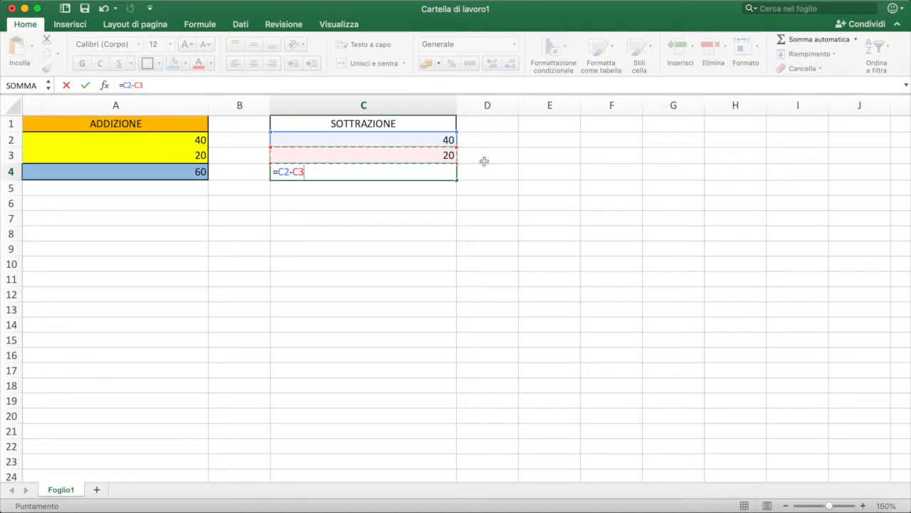
key(Return)
Step: Fill the SOTTRAZIONE block to match the addition block: C1 orange, C2:C3 yellow and C4 light blue
click(400, 125)
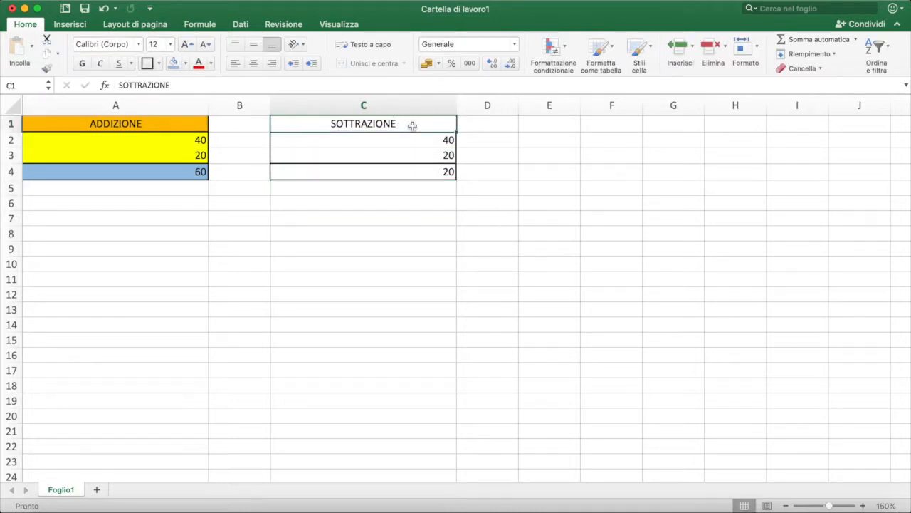
click(185, 63)
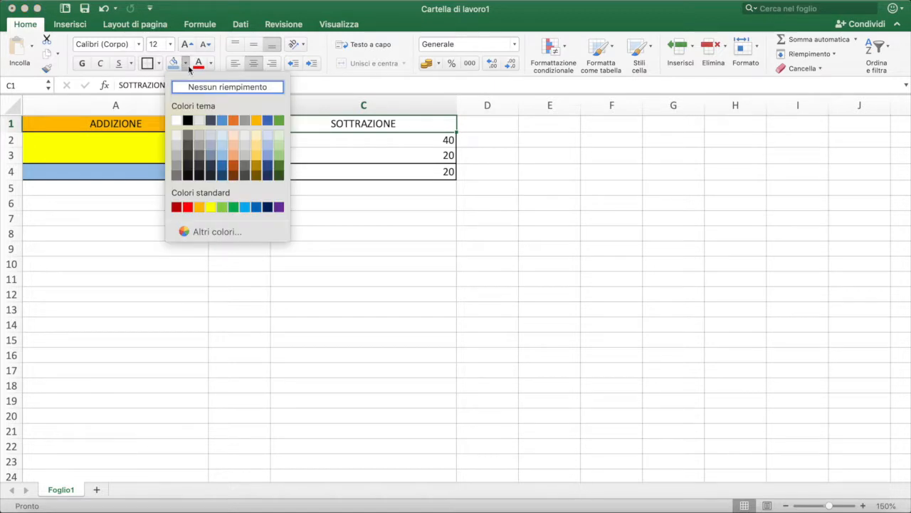
click(200, 207)
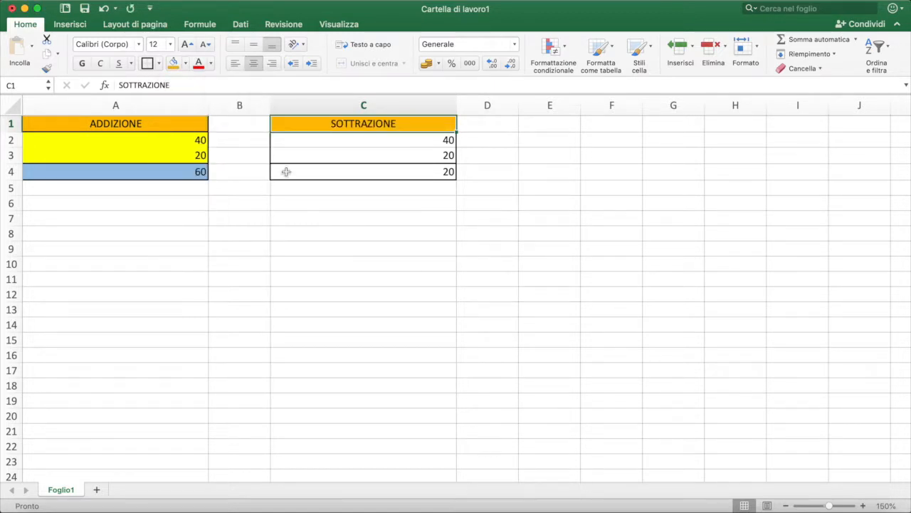
drag(287, 140, 285, 154)
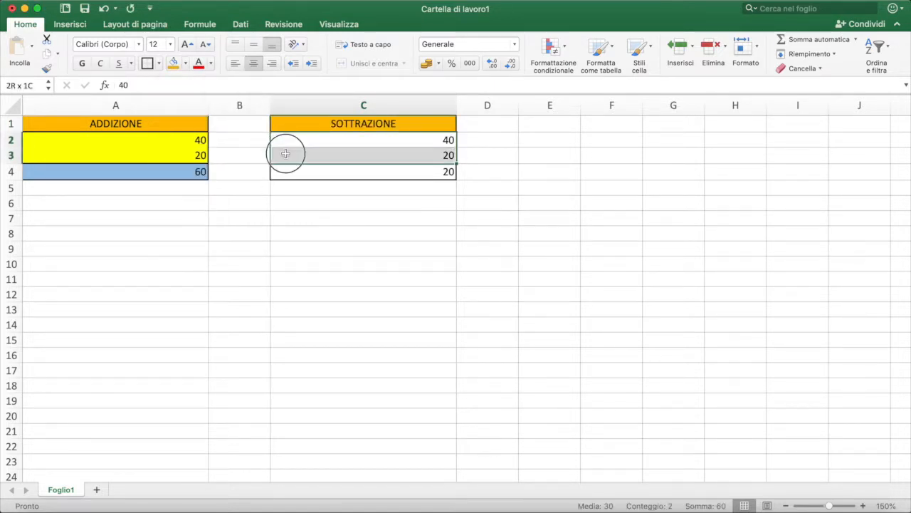
click(185, 63)
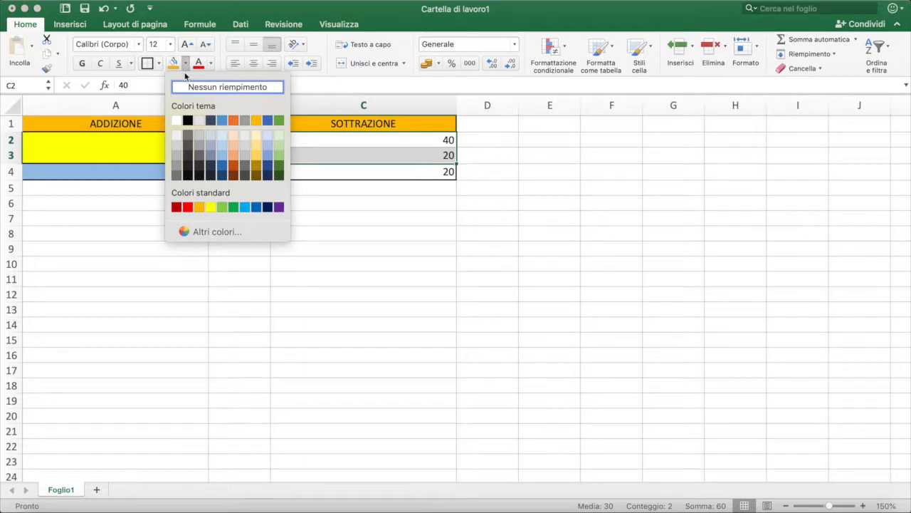
click(211, 207)
click(306, 173)
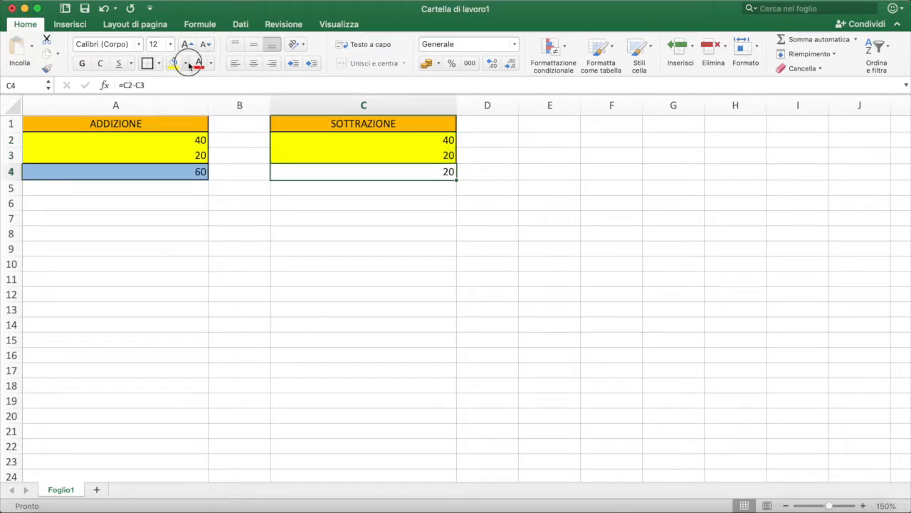
click(186, 62)
click(224, 157)
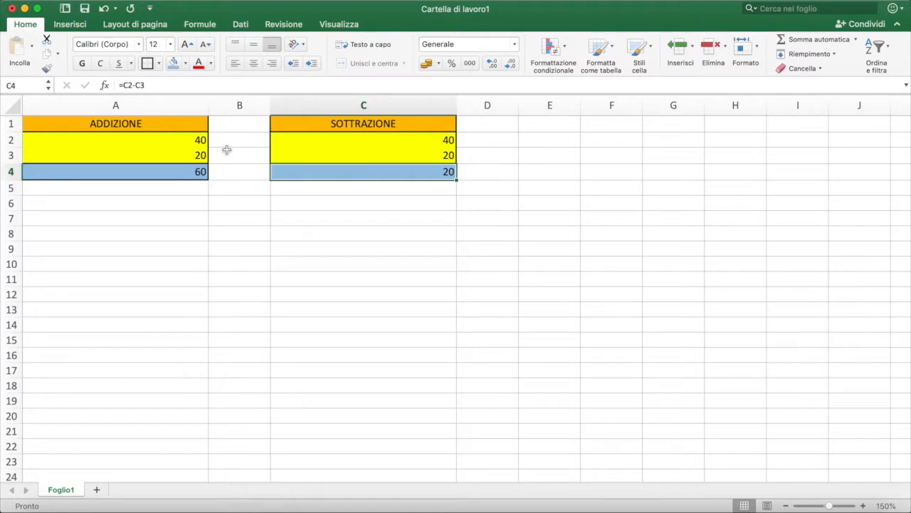
Step: Widen column E to match column C and add thick box borders around E1:E4, E1 and E4
click(557, 124)
drag(582, 106, 705, 124)
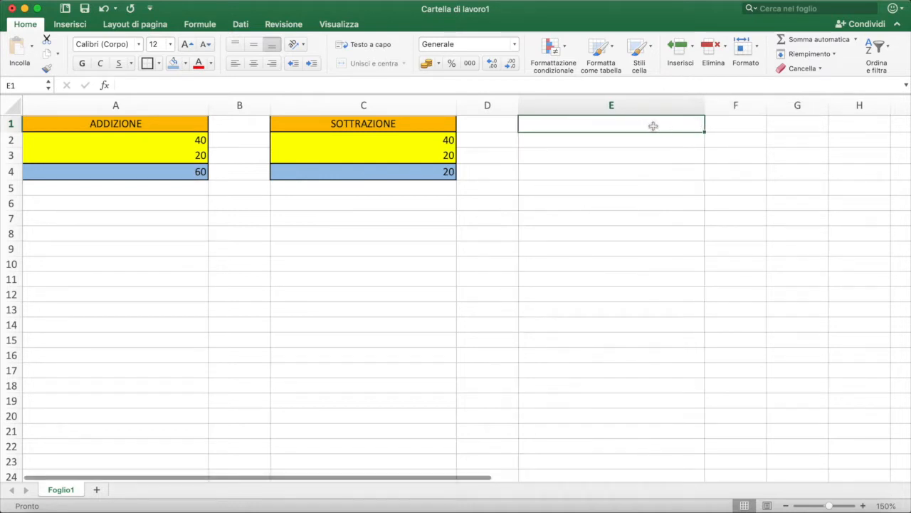
drag(590, 123, 590, 171)
click(148, 66)
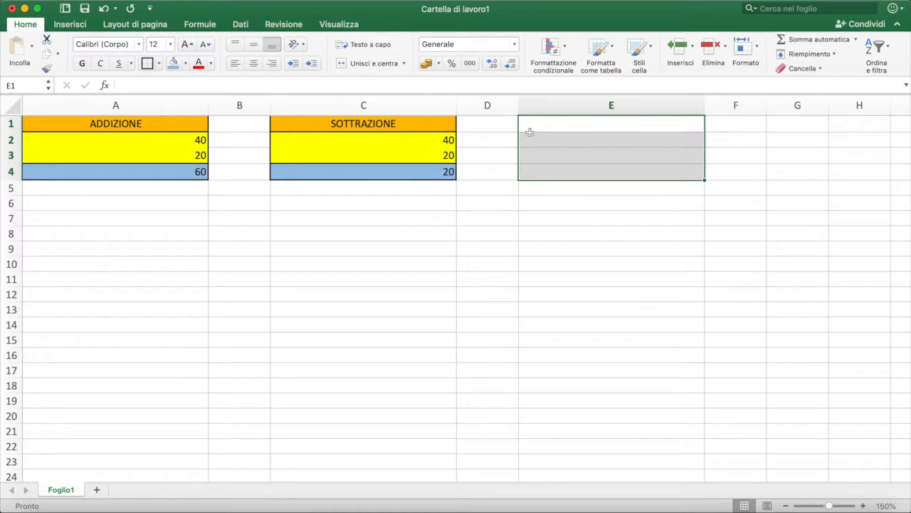
click(546, 124)
click(147, 64)
click(573, 172)
click(147, 63)
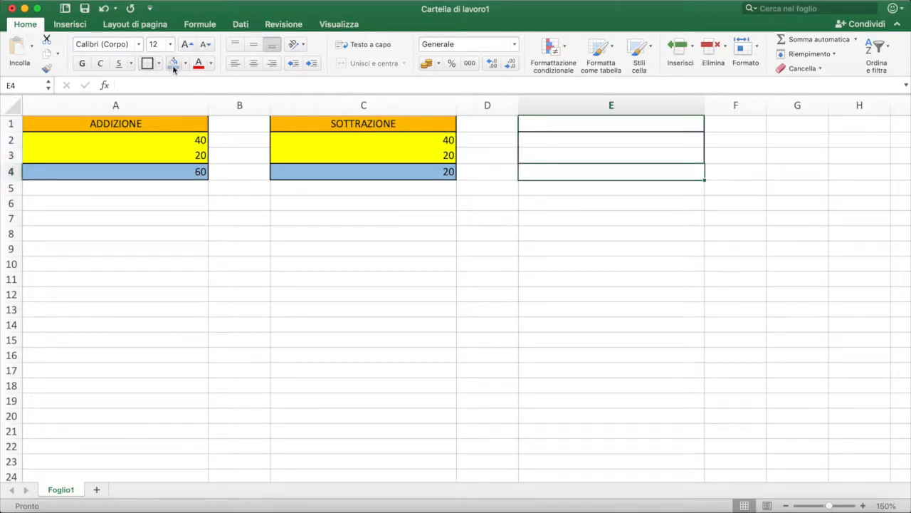
Step: Fill cell E4 light blue, E1 orange and E2:E3 yellow to match the other blocks
click(173, 63)
click(546, 126)
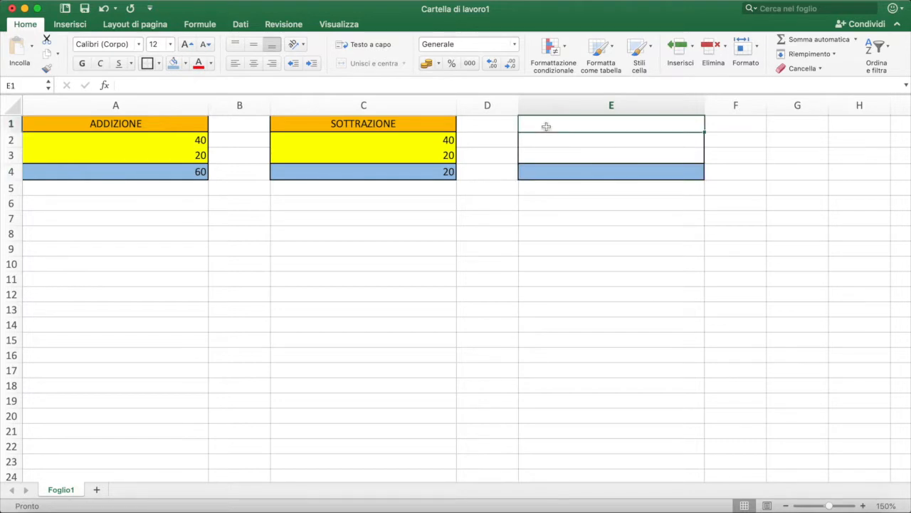
click(185, 63)
click(202, 209)
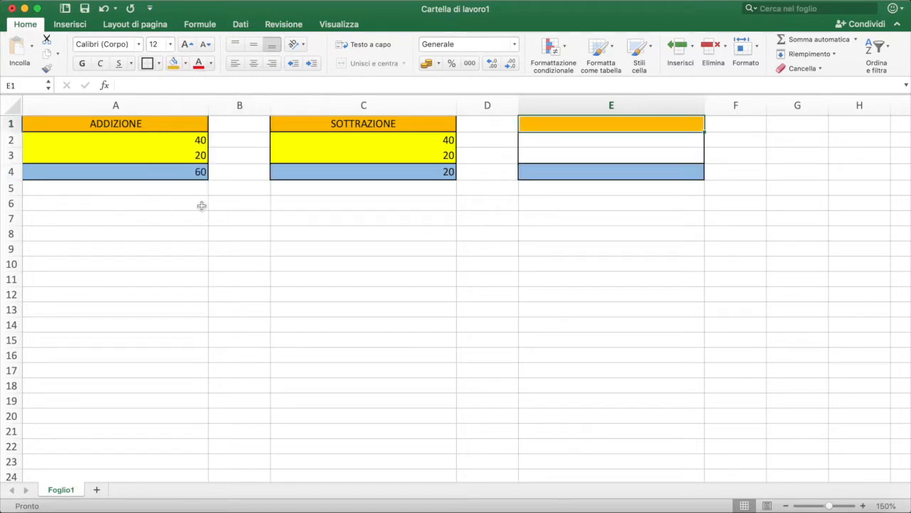
drag(529, 138, 535, 155)
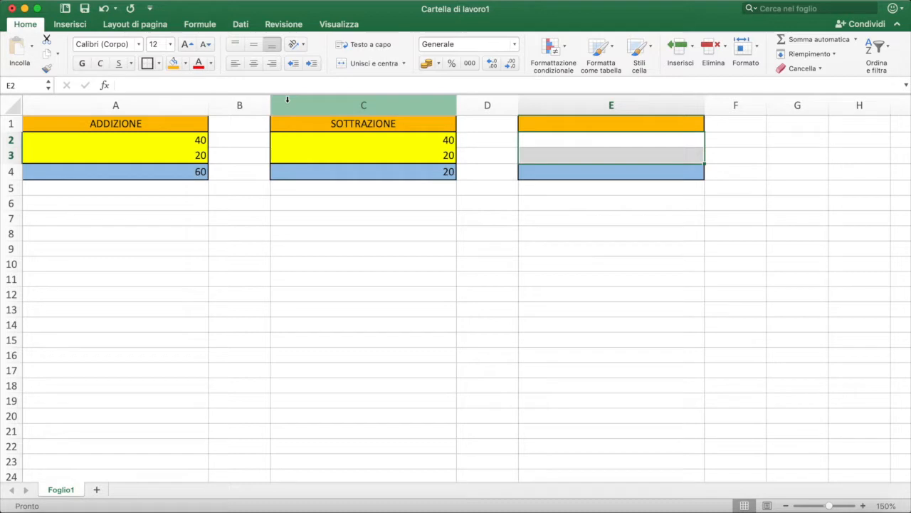
click(185, 63)
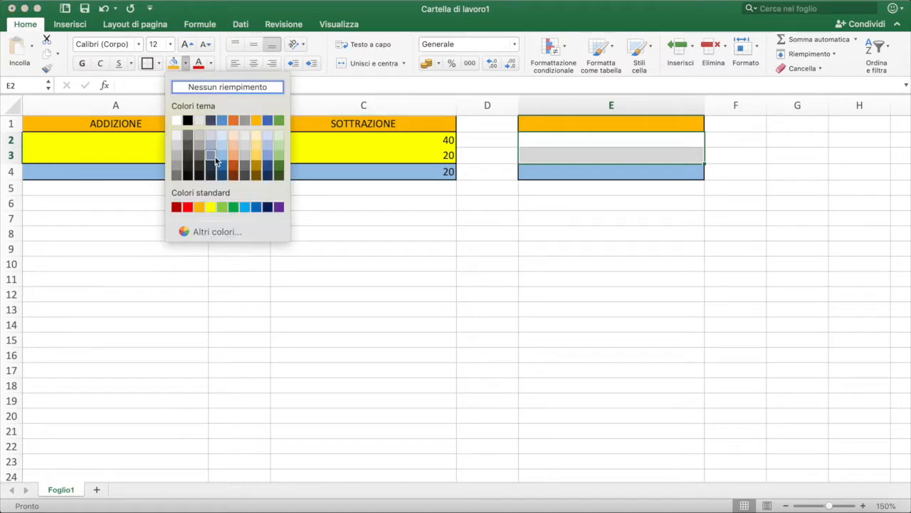
click(211, 207)
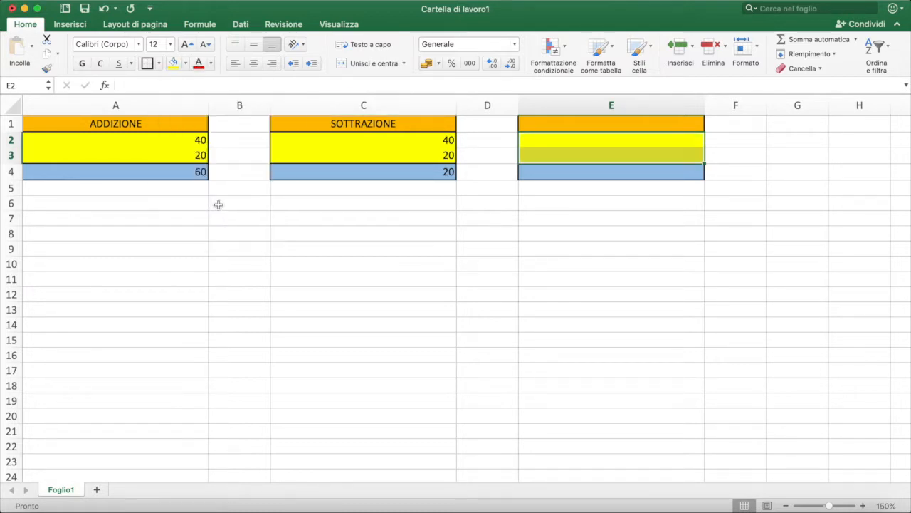
Step: Enter the heading MOLTIPLICAZIONE in cell E1 and centre it horizontally
click(591, 121)
text(MOLTIPLICAZIONE)
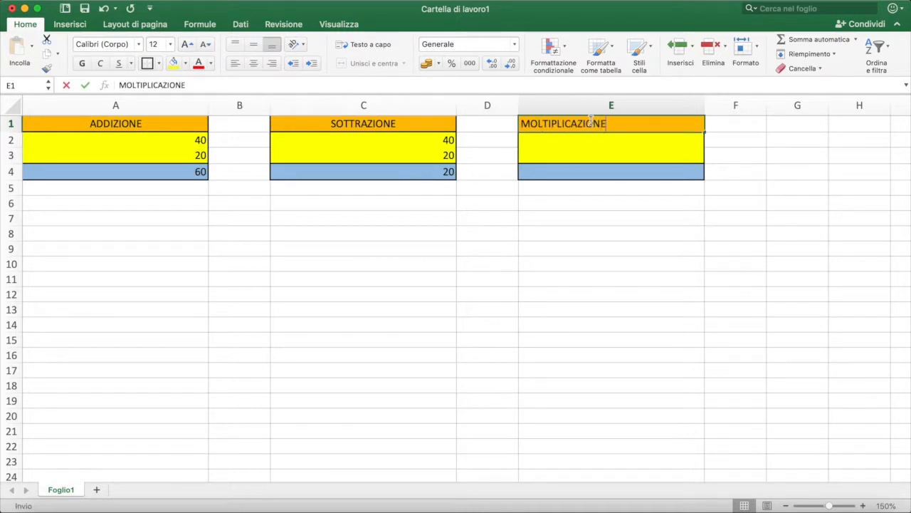
key(Return)
click(605, 123)
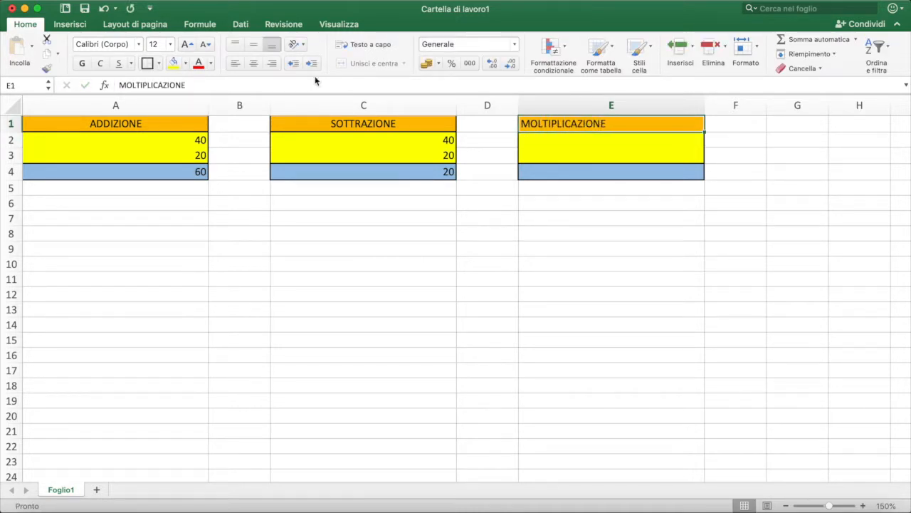
click(254, 63)
Step: Enter 40 in cell E2 and 20 in cell E3 under the MOLTIPLICAZIONE heading
click(657, 142)
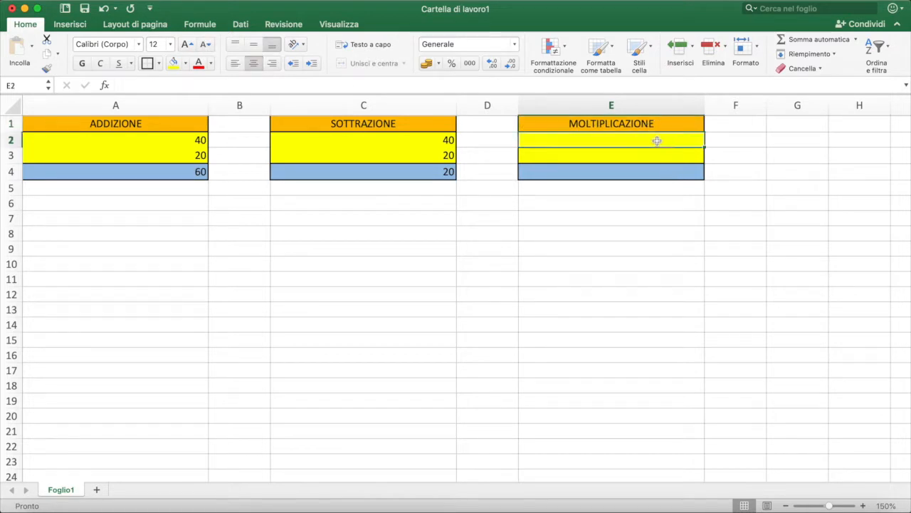
text(40)
click(672, 155)
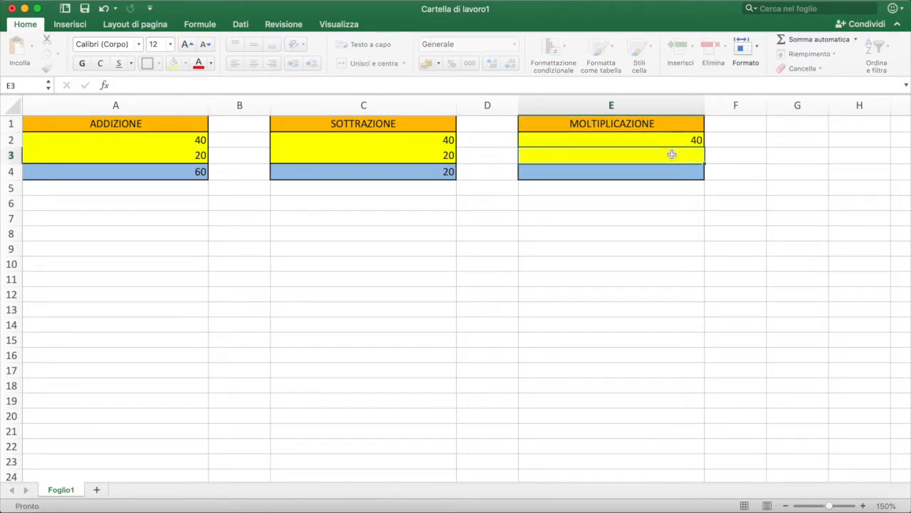
text(20)
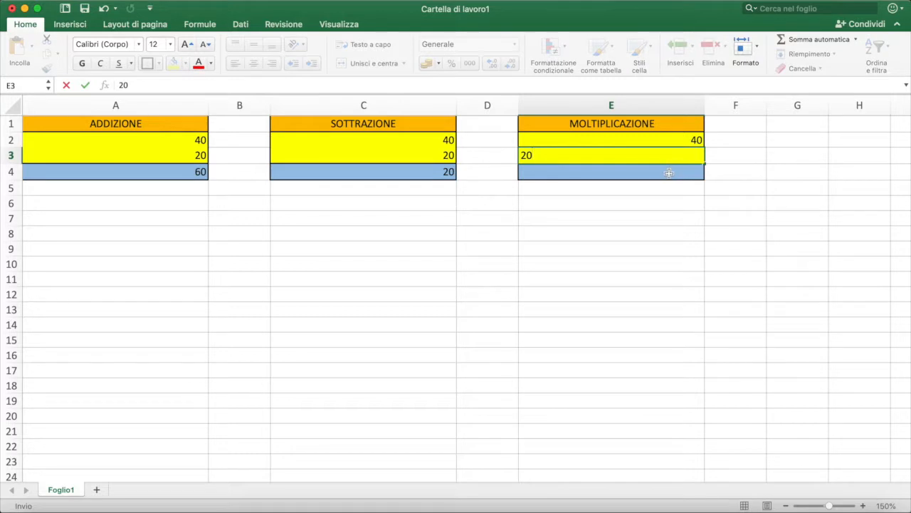
Step: Enter the formula =E2*E3 in cell E4 to multiply the two numbers above it
click(669, 173)
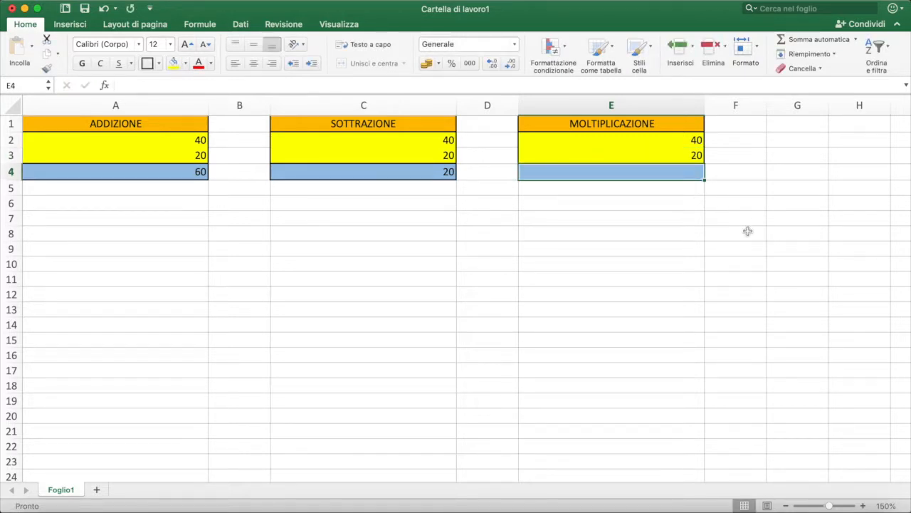
text(=)
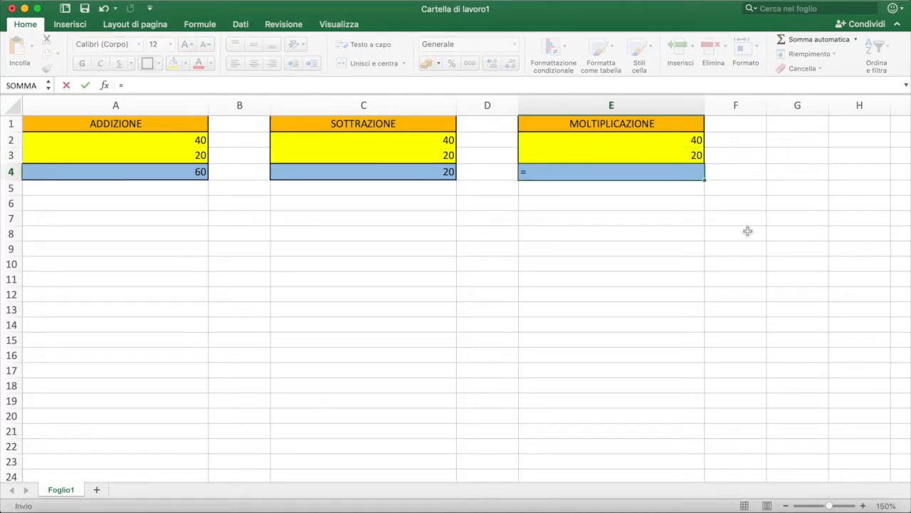
click(691, 141)
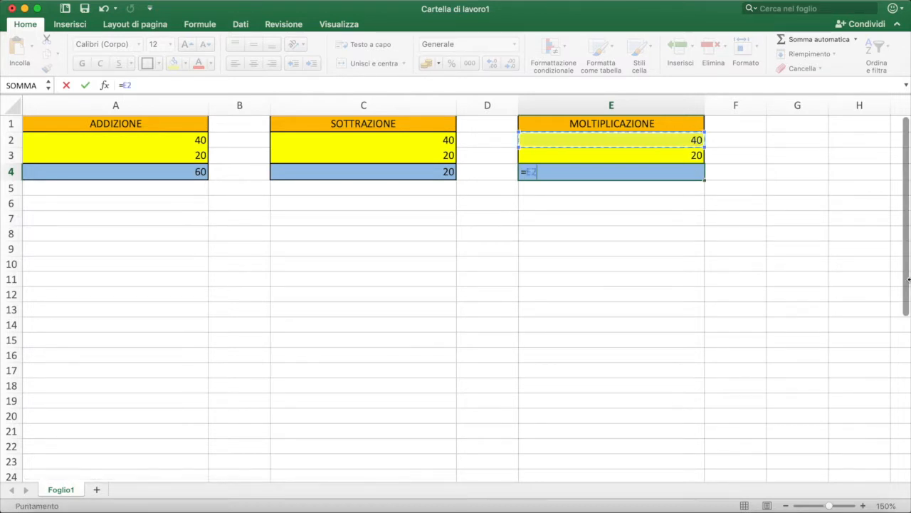
text(*)
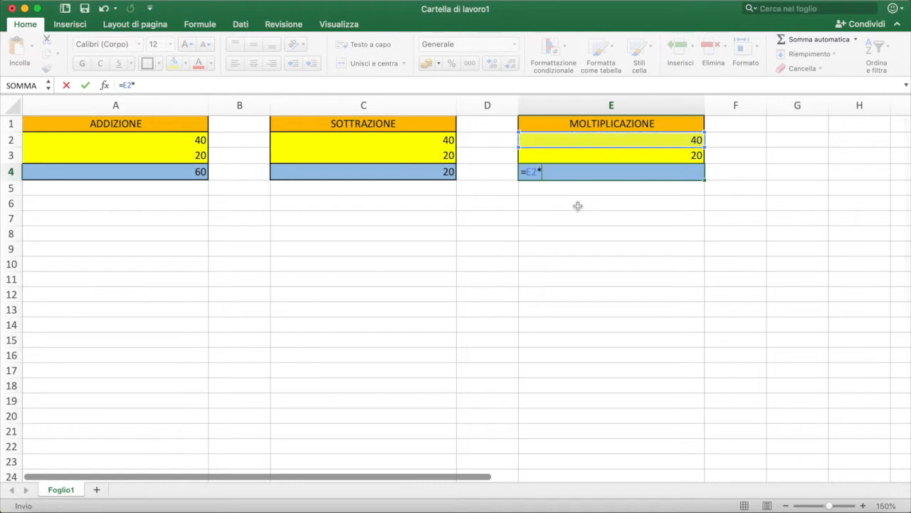
click(674, 155)
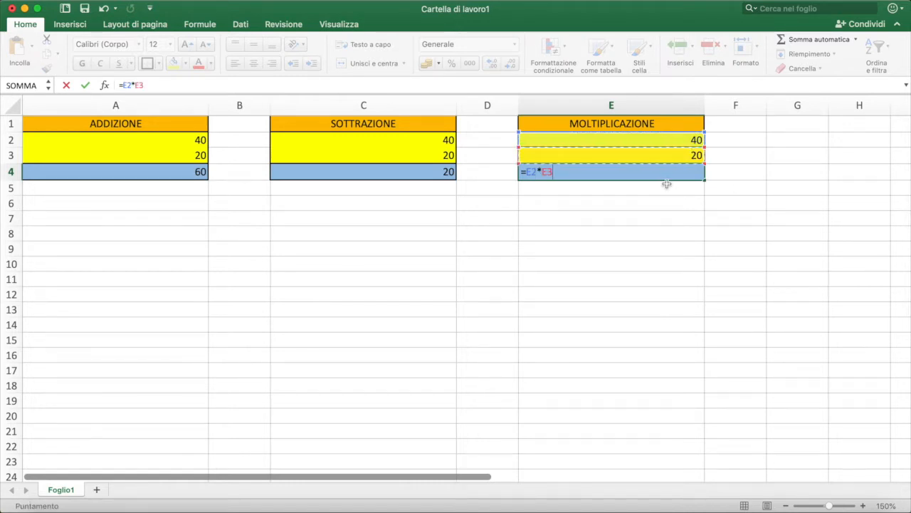
key(Return)
Step: Widen column G to match column E and add thick box borders around G1:G4, G1 and G4
drag(444, 487, 570, 492)
drag(581, 104, 704, 133)
click(573, 126)
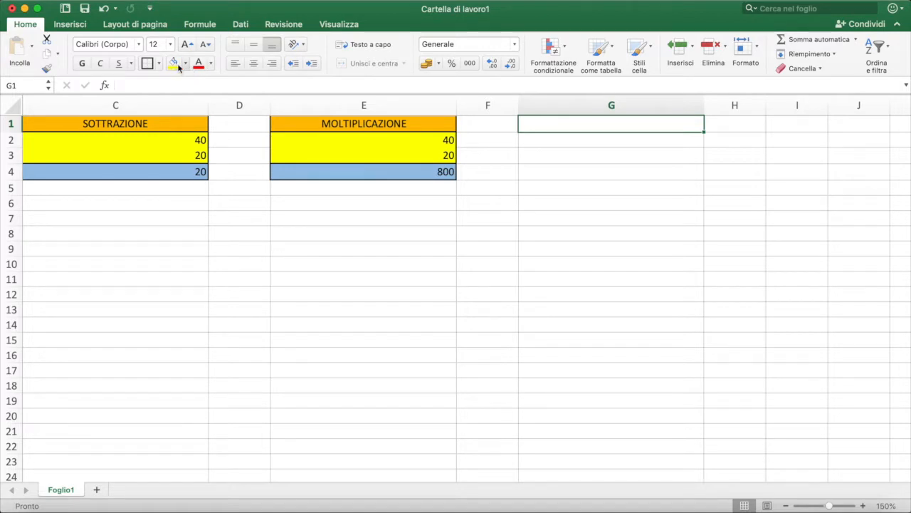
drag(544, 124, 549, 174)
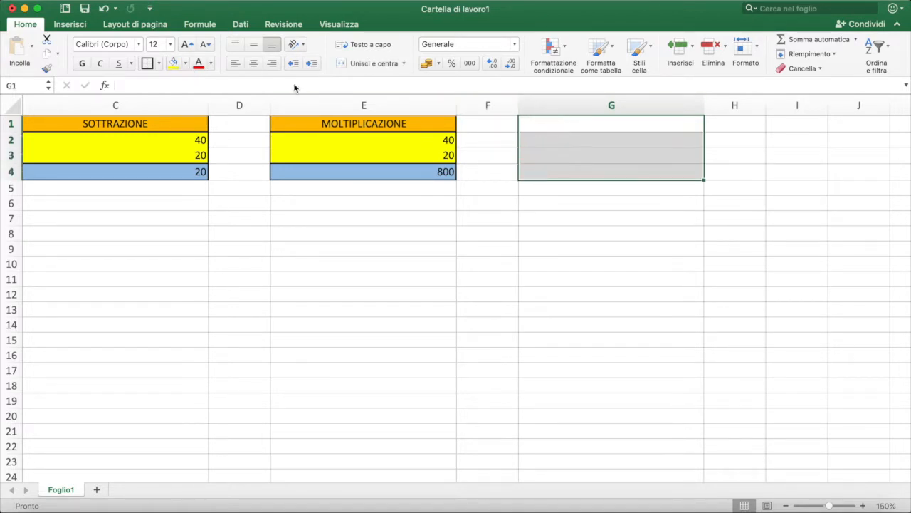
click(563, 126)
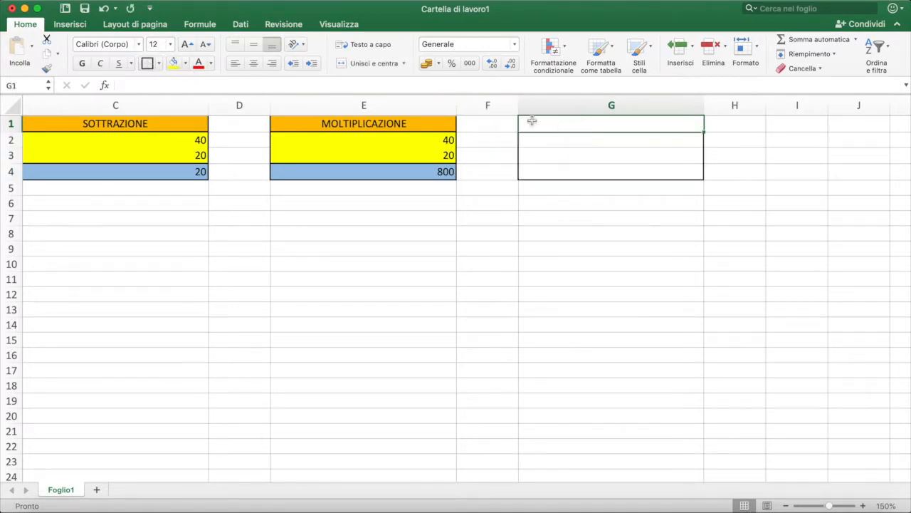
click(621, 175)
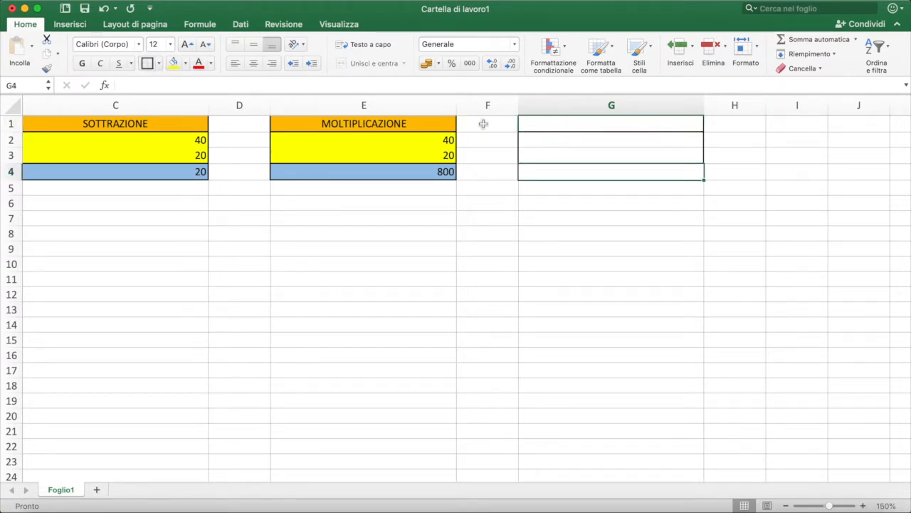
Step: Fill cell G1 with orange, cells G2:G3 with yellow and cell G4 with light blue
click(543, 126)
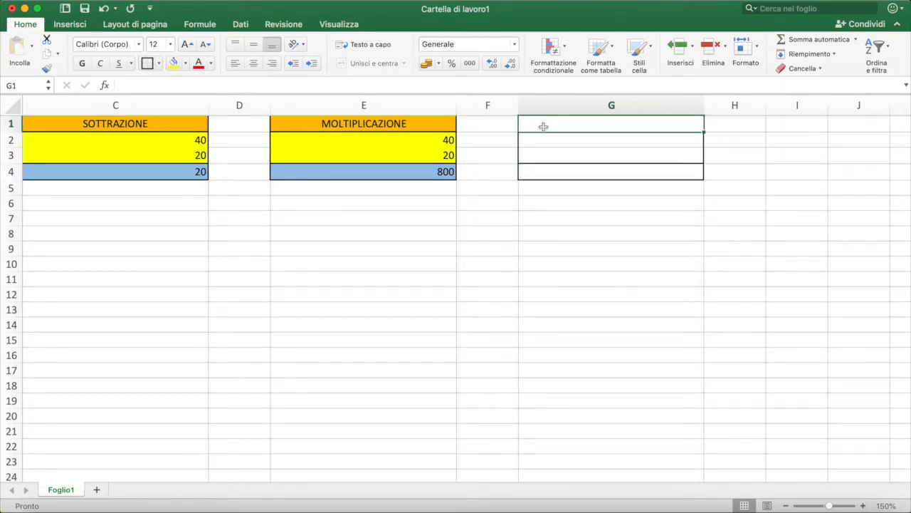
click(186, 63)
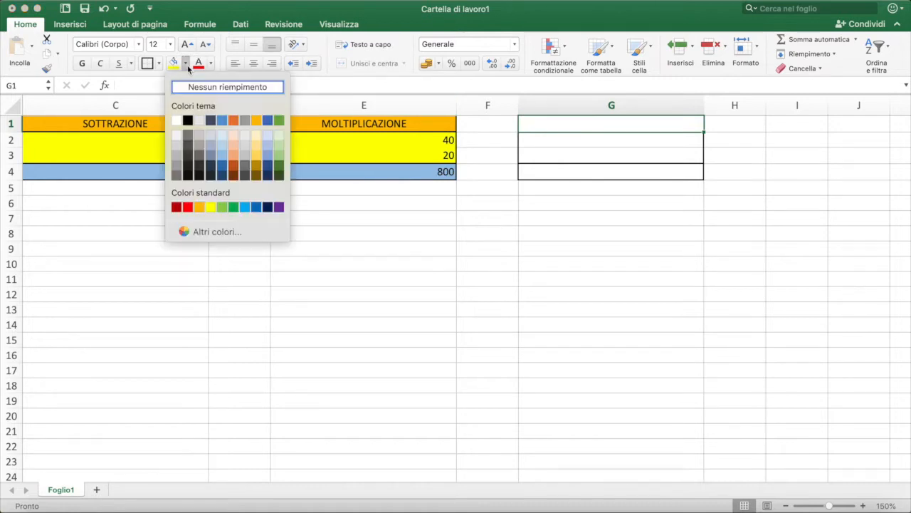
click(199, 206)
drag(574, 139, 572, 151)
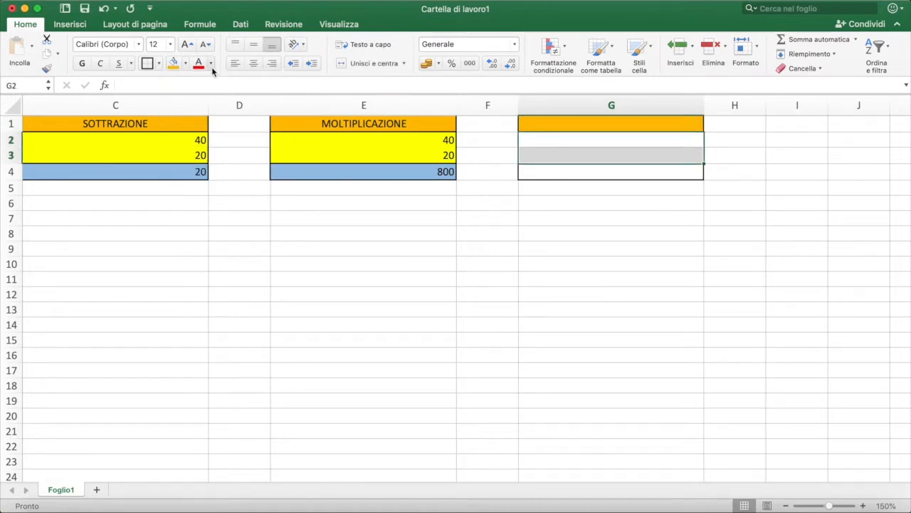
click(187, 64)
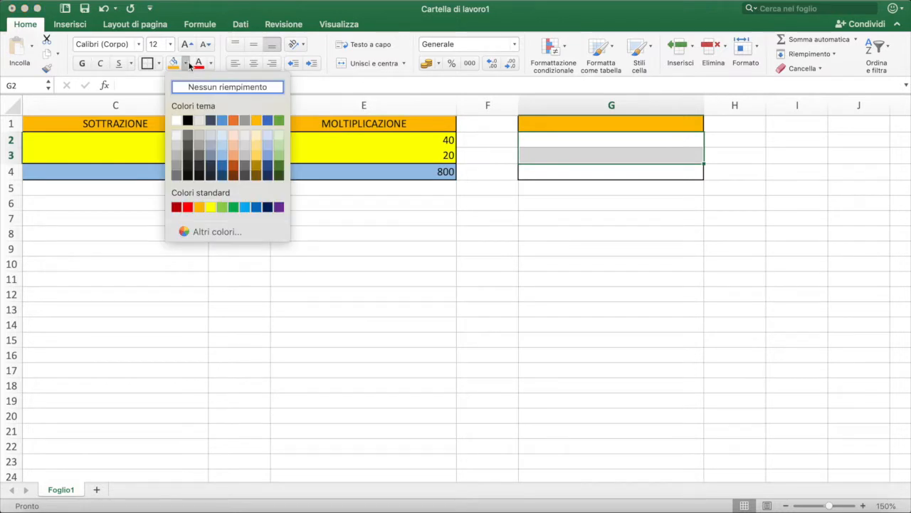
click(211, 207)
click(559, 172)
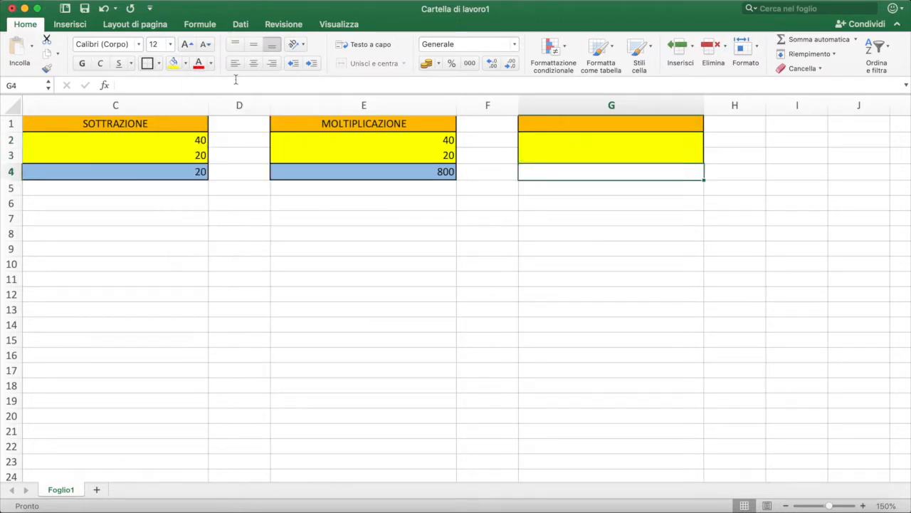
click(186, 64)
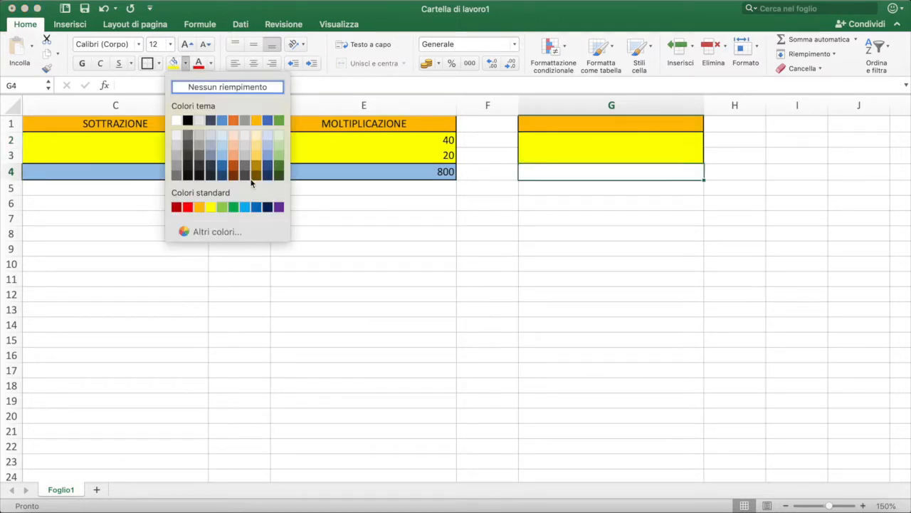
click(222, 154)
Step: Enter the heading DIVISIONE in cell G1 and centre it horizontally
click(586, 121)
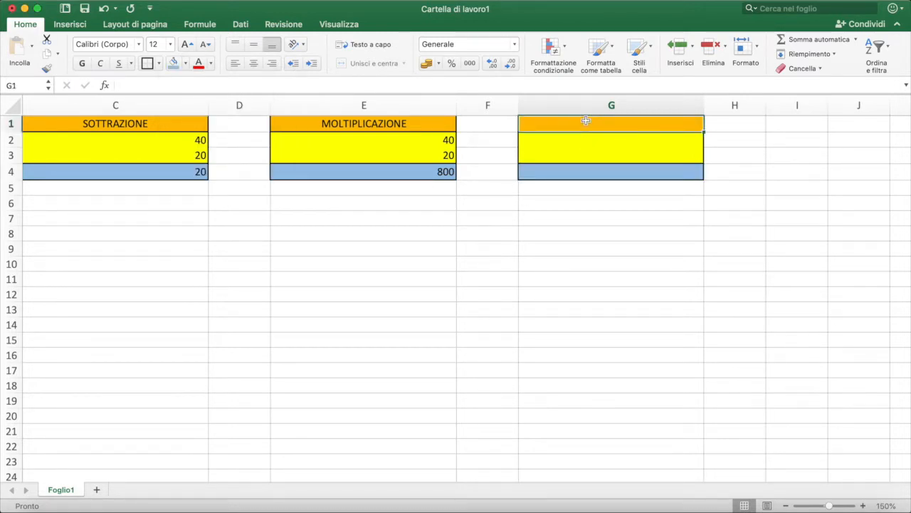
text(DIVISION)
key(Return)
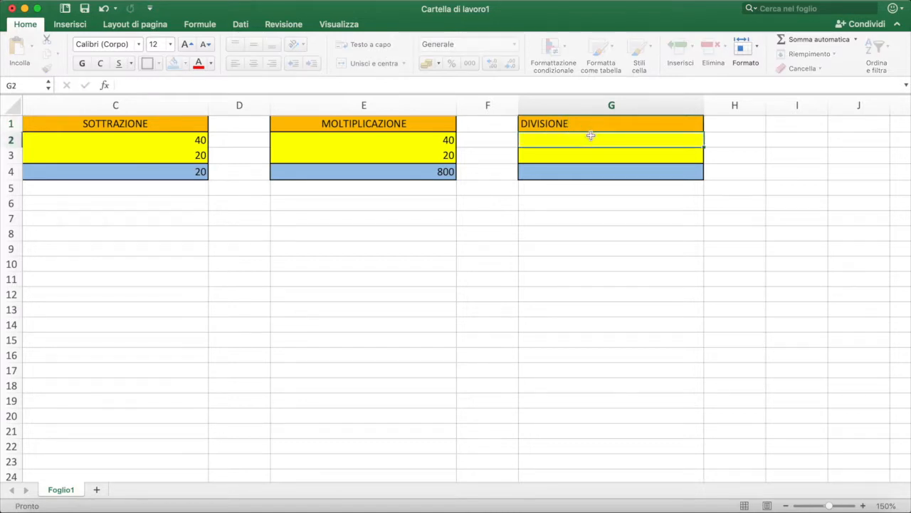
click(586, 122)
click(253, 63)
Step: Enter 40 in cell G2 and 20 in cell G3 under the DIVISIONE heading
click(603, 142)
text(40)
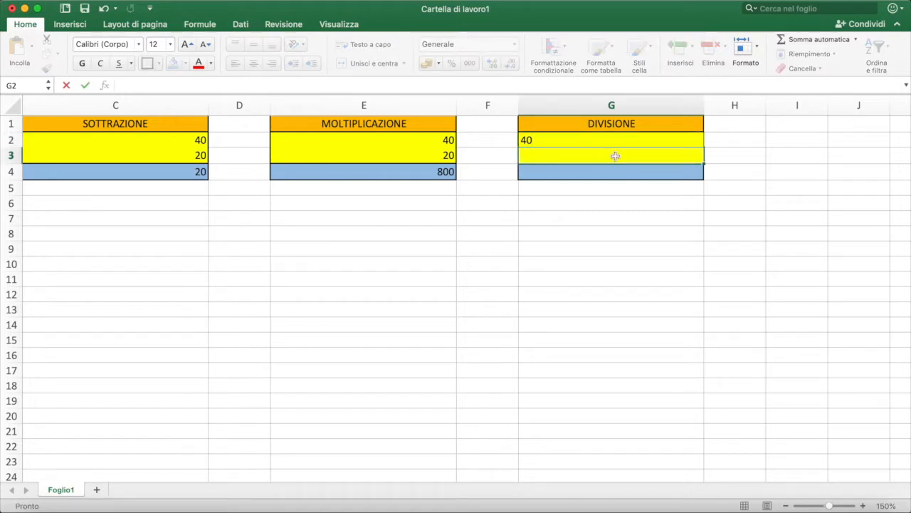
key(Return)
text(20)
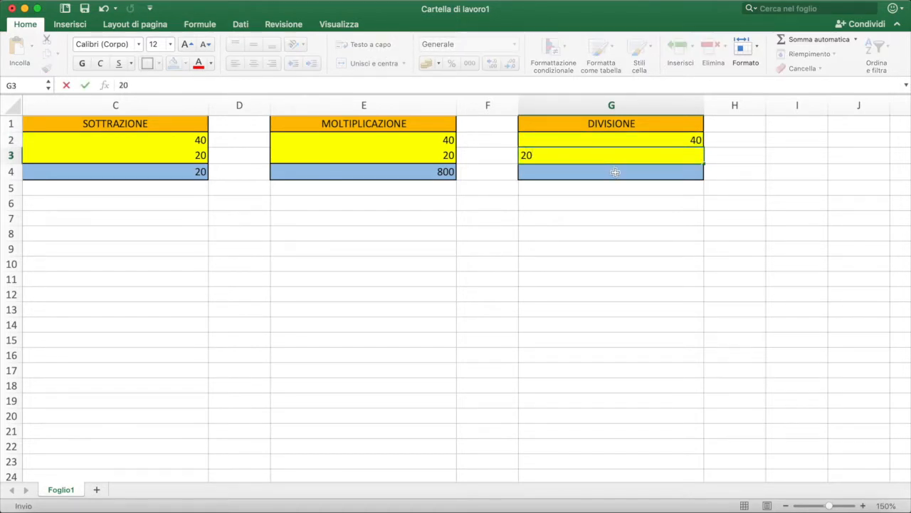
key(Return)
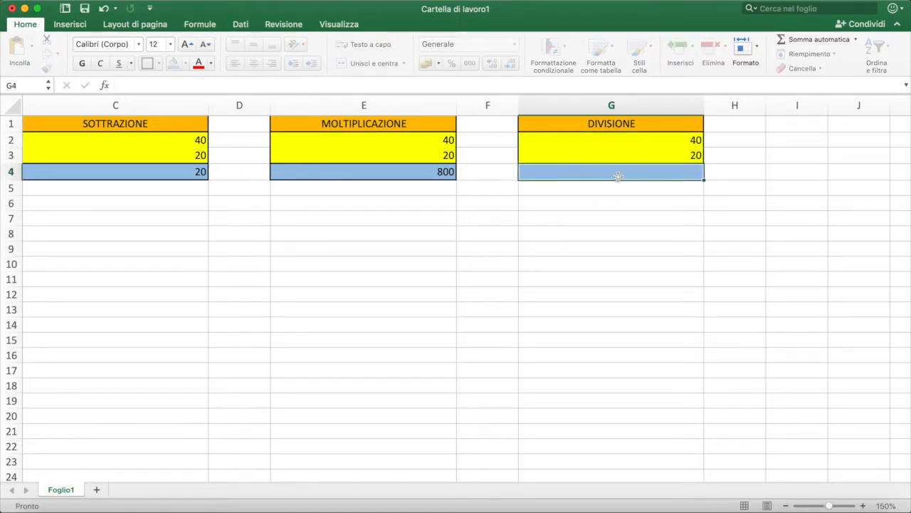
Step: Enter the formula =G2/G3 in cell G4 to divide the first number by the second
text(=)
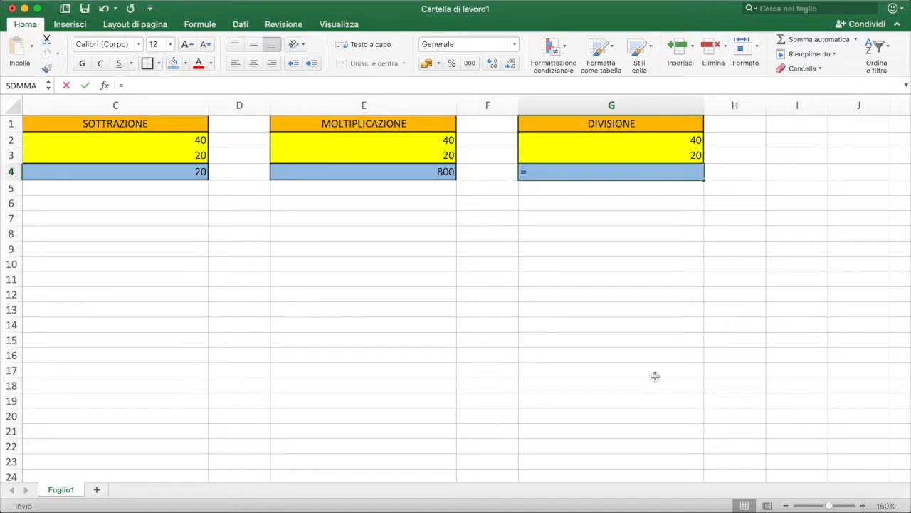
click(673, 140)
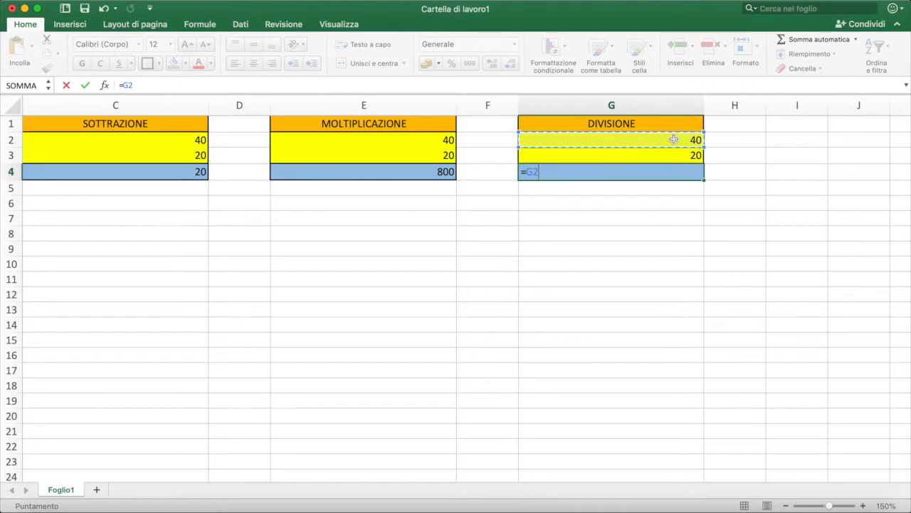
text(/)
click(677, 151)
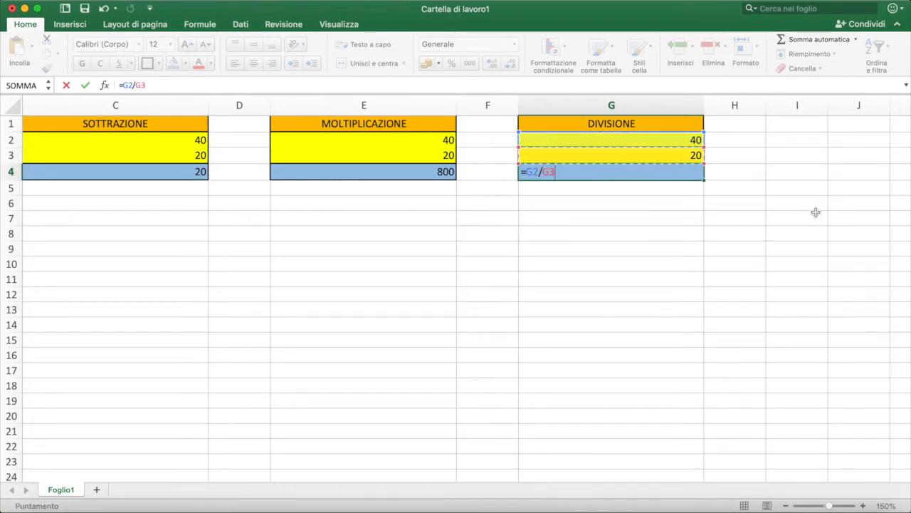
key(Return)
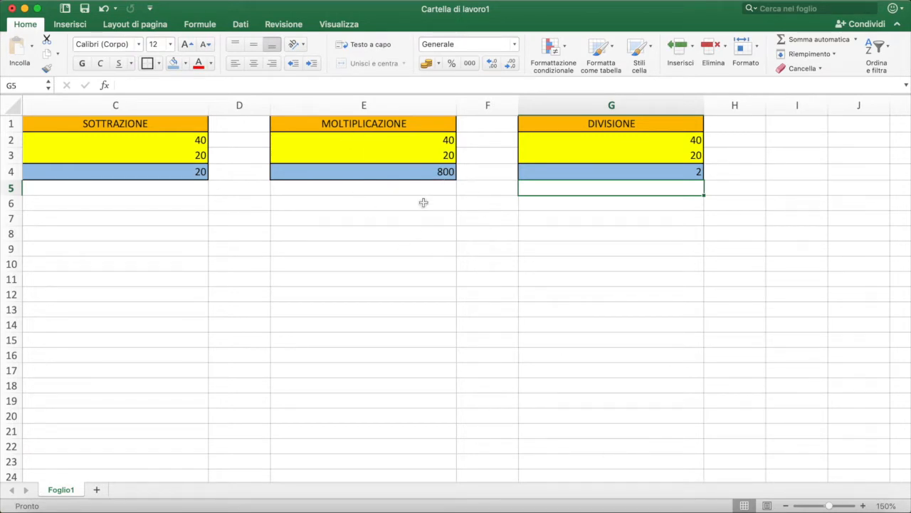
Step: Change the first multiplication number in E2 to 50 and the first division number in G2 to 180
click(424, 137)
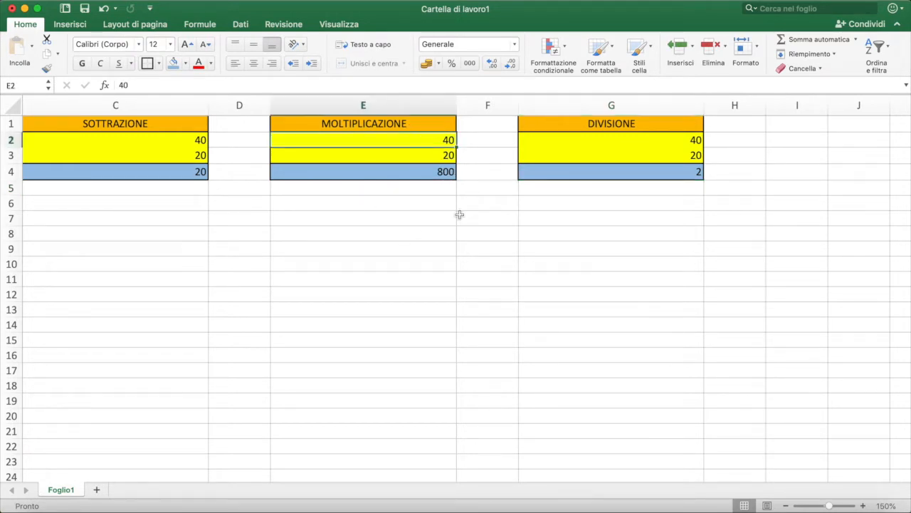
text(50)
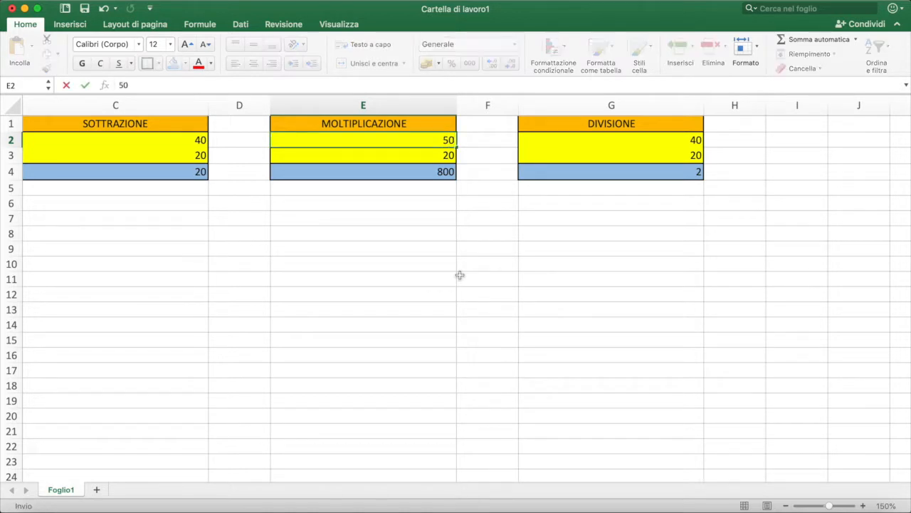
key(Return)
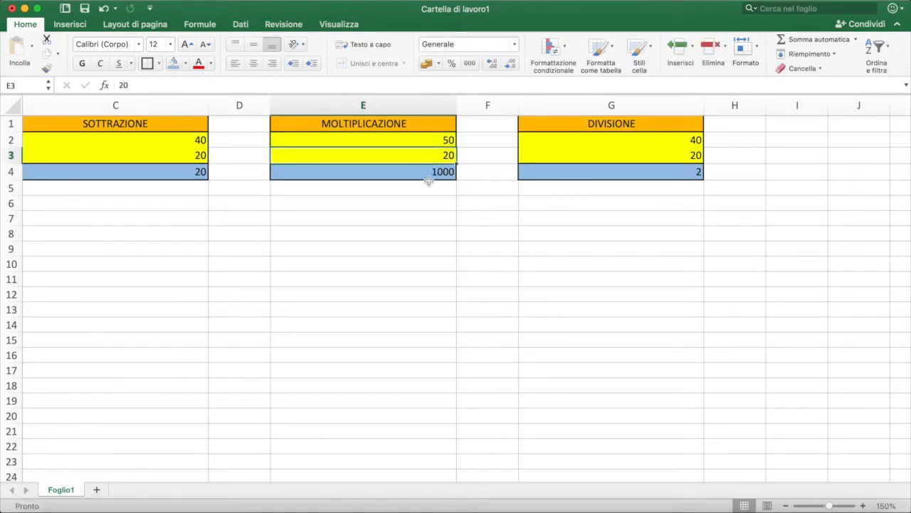
click(682, 140)
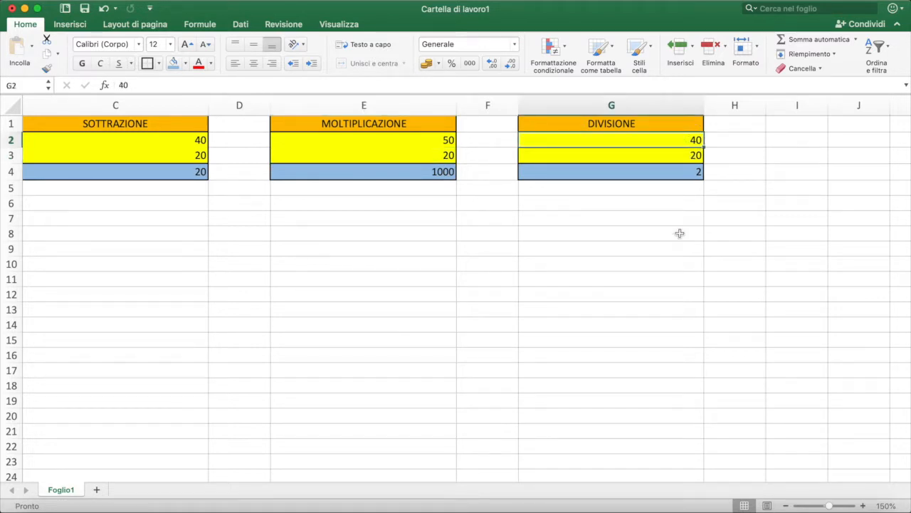
text(18)
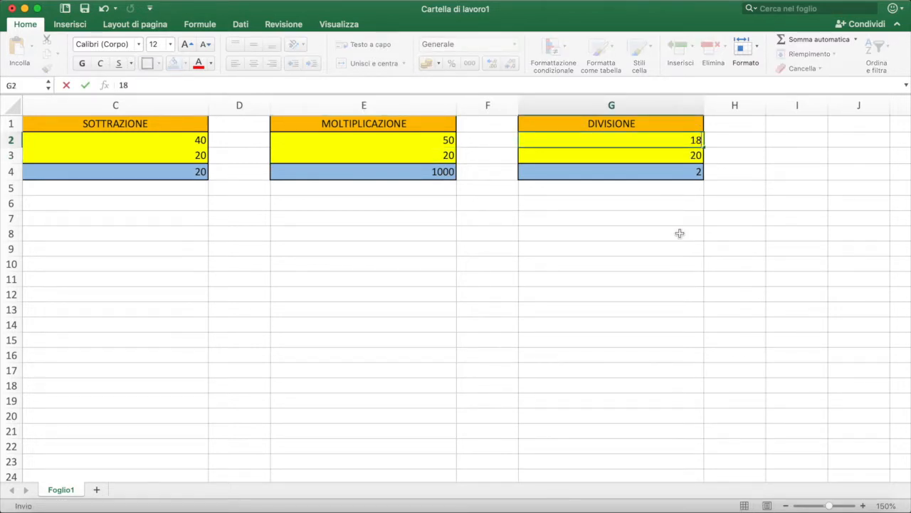
key(Return)
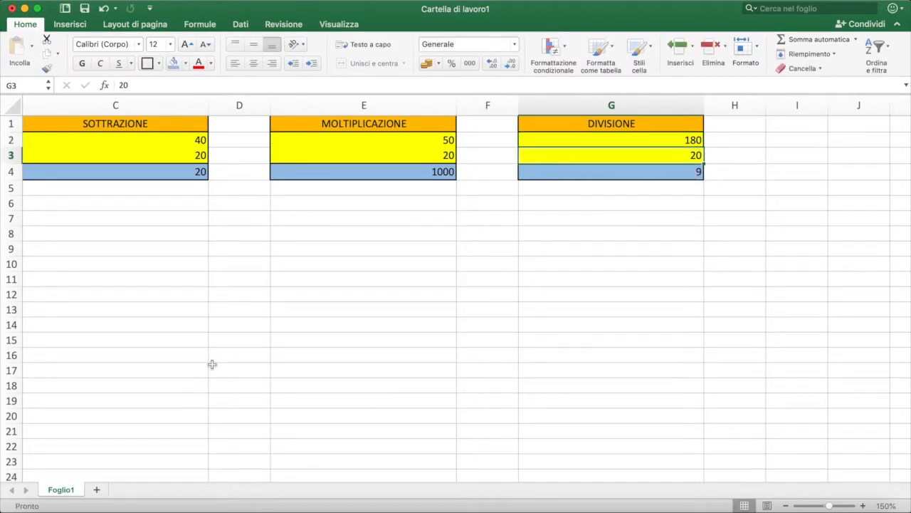
Step: Add a new worksheet to the workbook and widen its columns A and B to about twice their default width
click(96, 490)
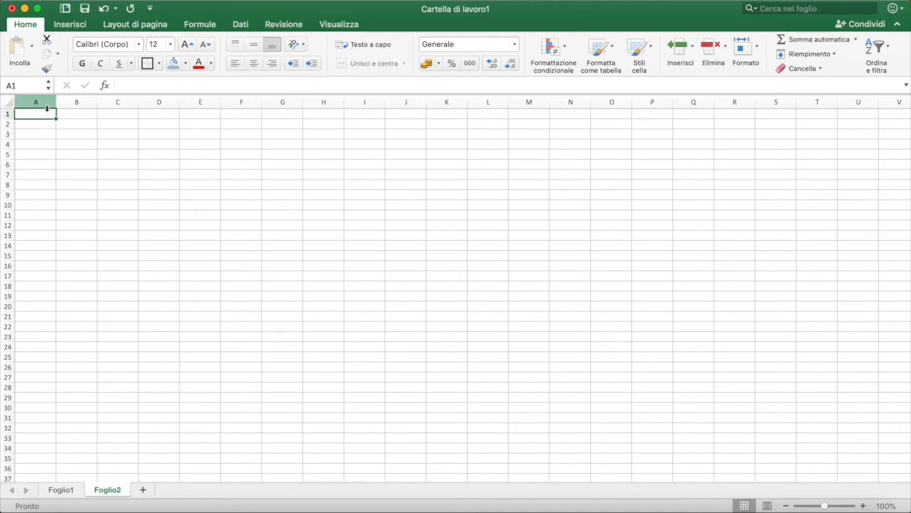
click(864, 505)
click(864, 506)
click(864, 506)
click(864, 506)
click(864, 506)
click(863, 505)
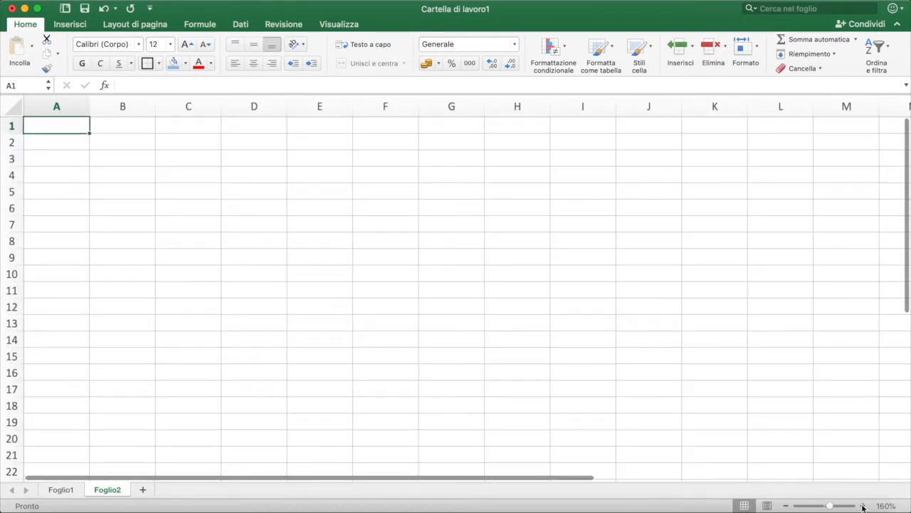
click(74, 107)
drag(79, 106, 220, 129)
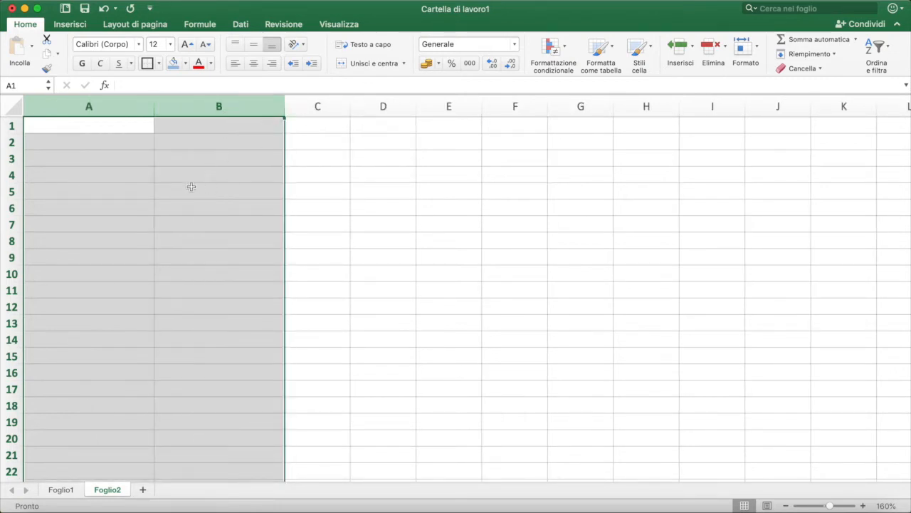
Step: Merge and centre cells A1:B1 and apply all borders to the range A1:B7
drag(132, 126, 214, 129)
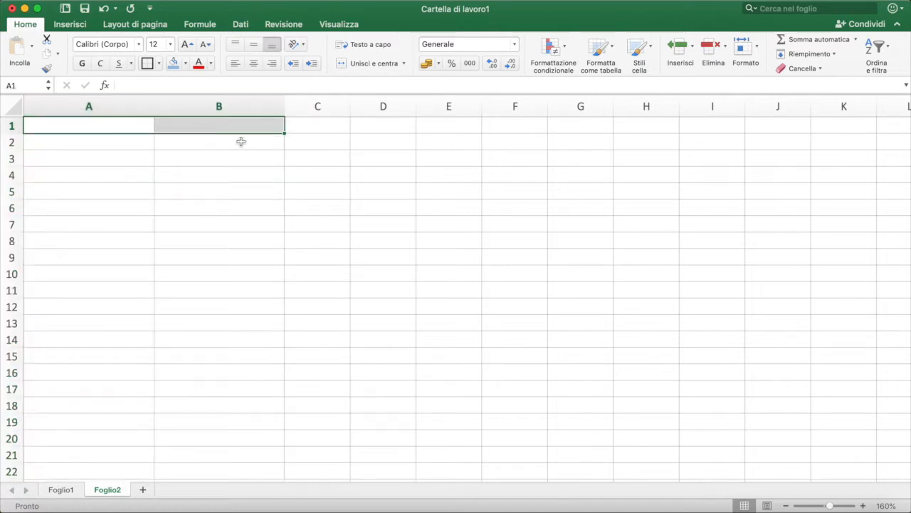
click(370, 65)
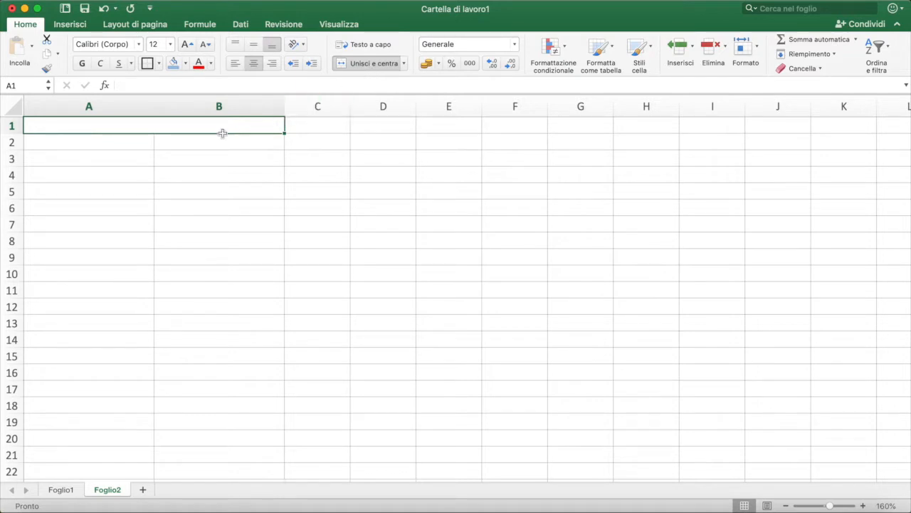
click(137, 127)
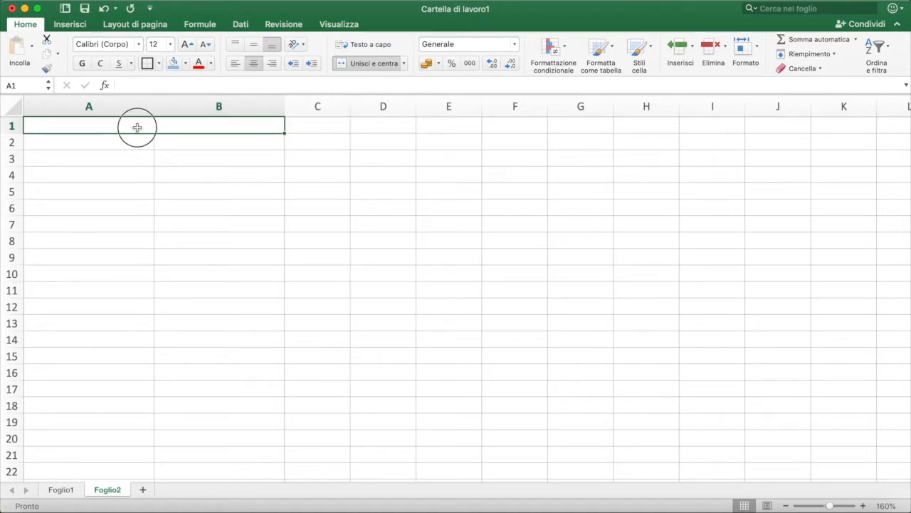
drag(137, 127, 134, 220)
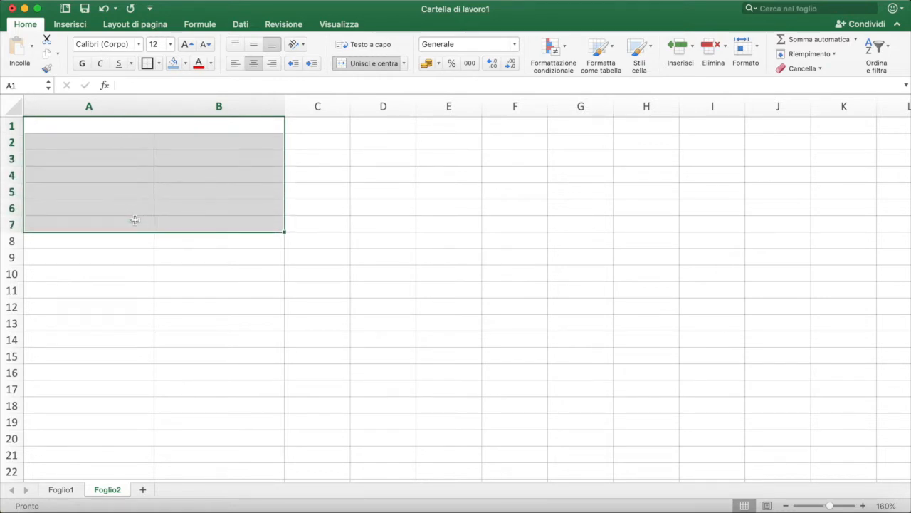
click(159, 64)
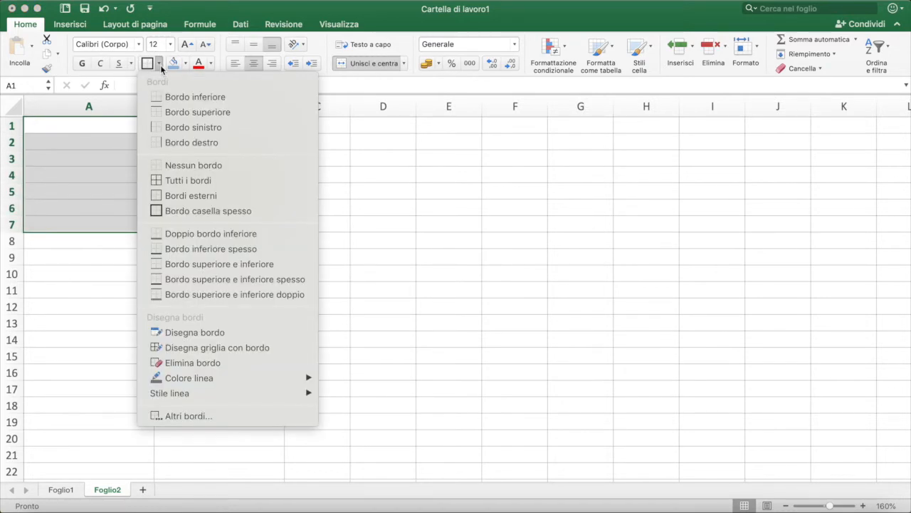
click(201, 182)
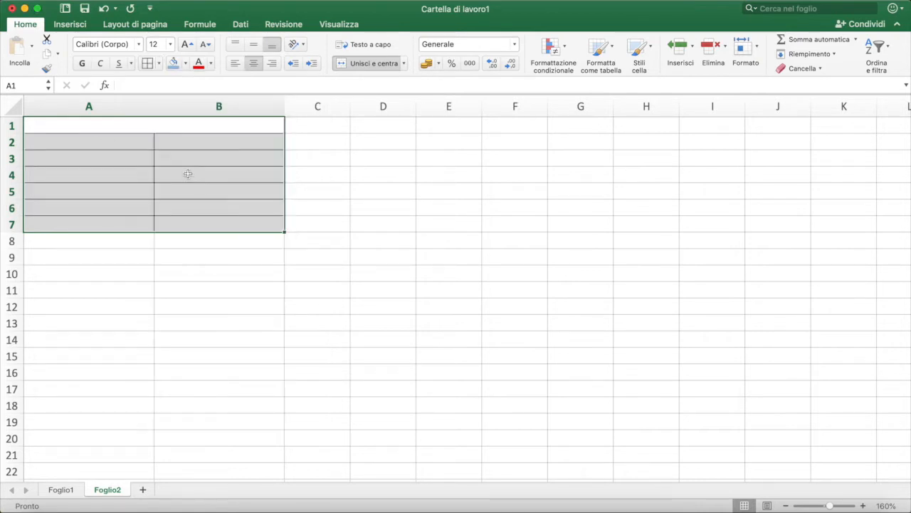
Step: Fill the merged cell A1:B1 with light green and the cells A2:B3 with orange
click(152, 125)
click(186, 64)
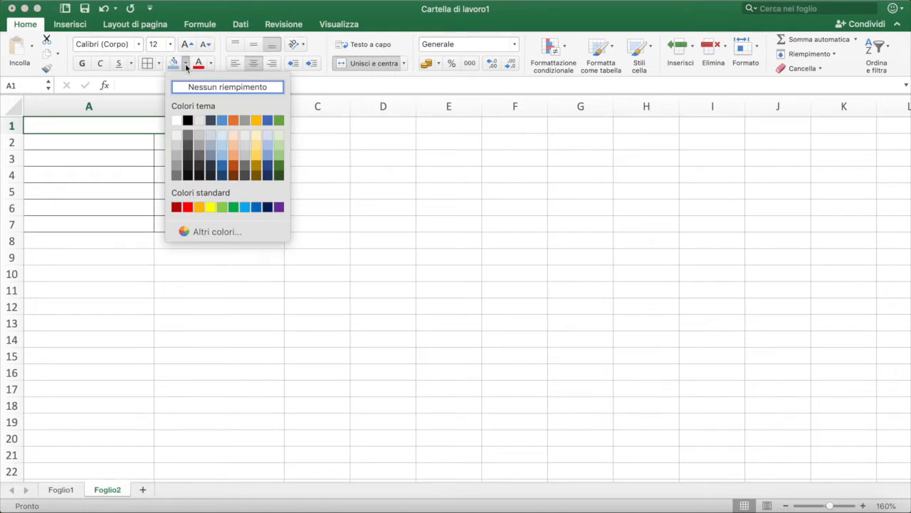
click(222, 208)
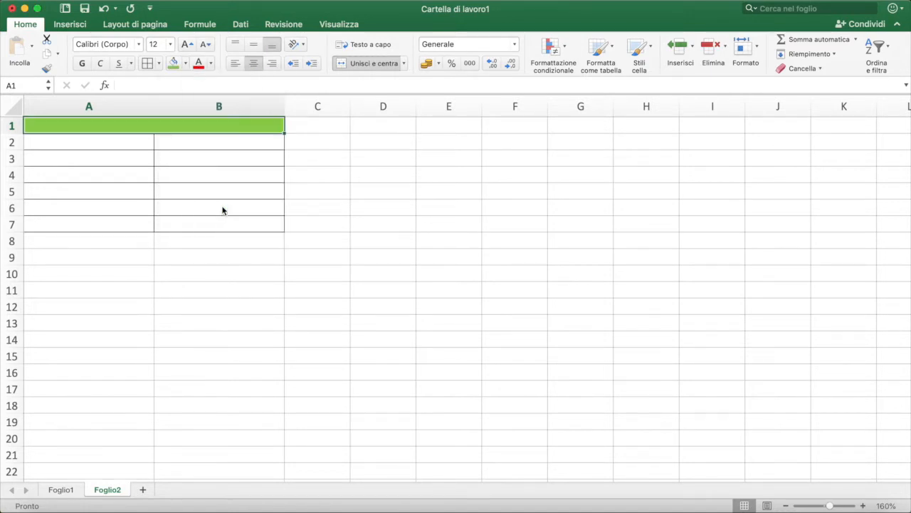
drag(126, 138, 176, 158)
click(185, 64)
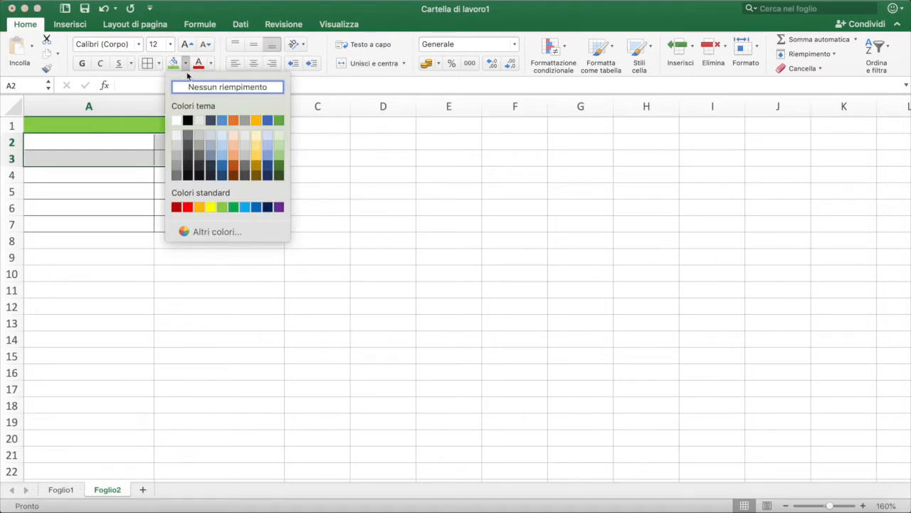
click(199, 207)
Step: Fill the cells A4:B7 with light blue
drag(116, 177, 183, 223)
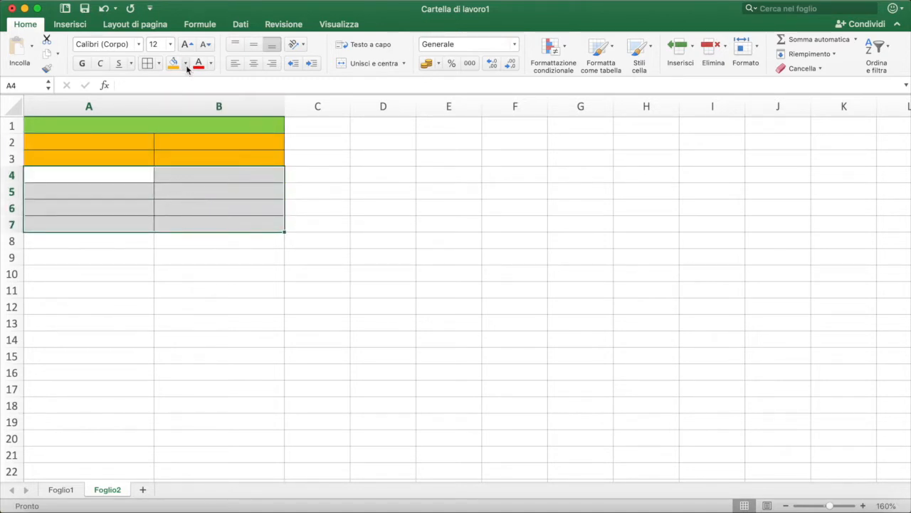
click(186, 65)
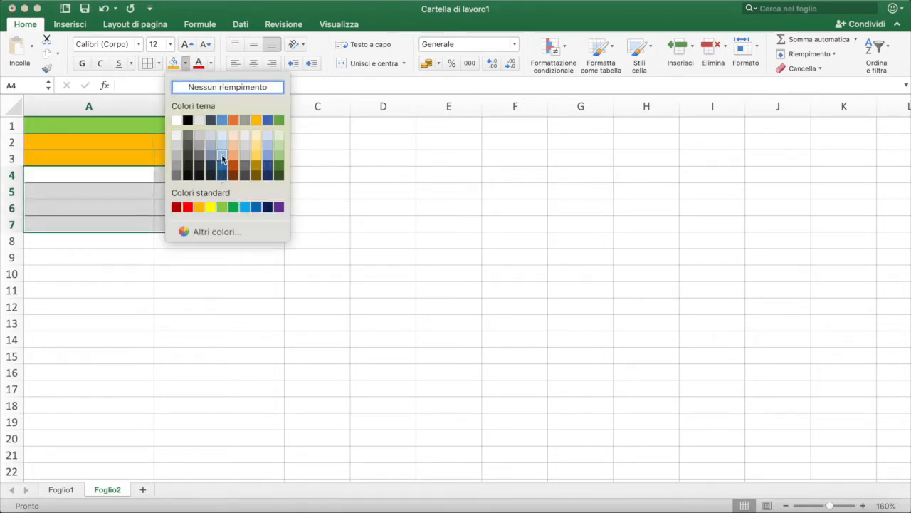
click(222, 158)
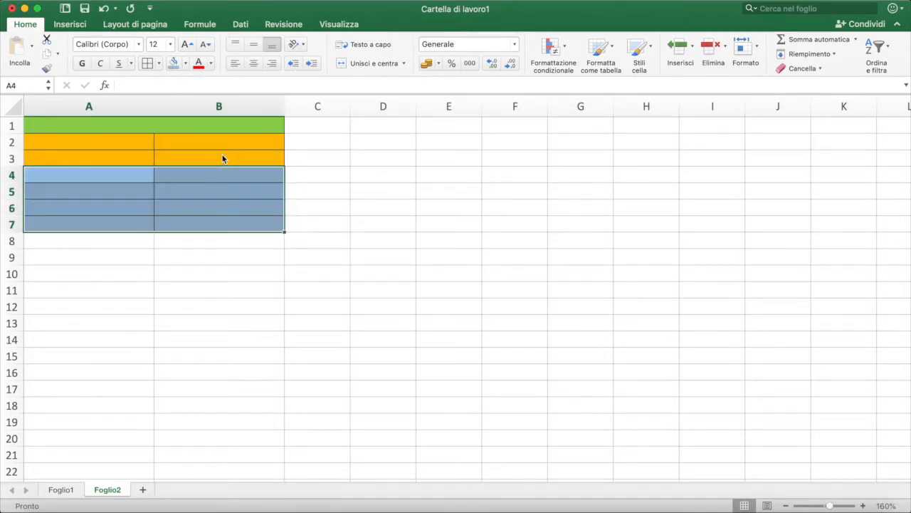
click(363, 194)
Step: Apply a thick box border around the whole table A1:B7
click(176, 127)
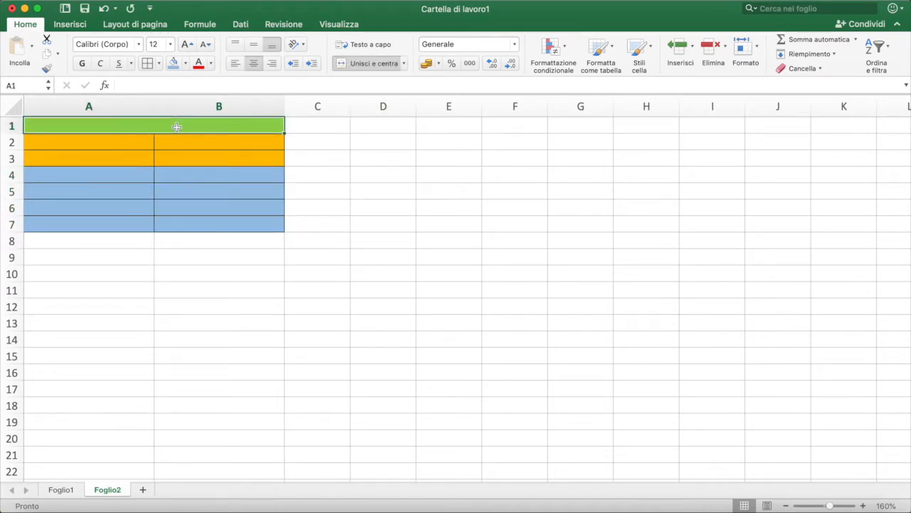
drag(179, 191, 179, 222)
drag(154, 128, 159, 224)
click(160, 65)
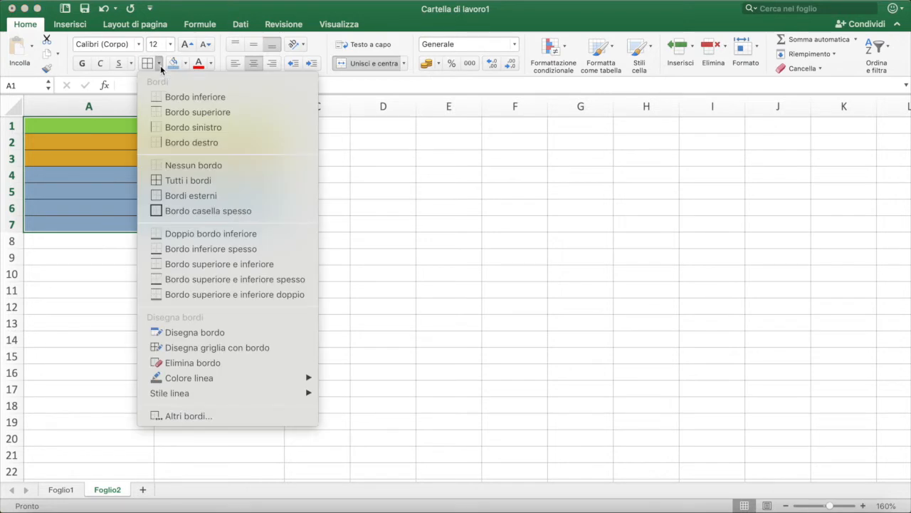
click(203, 211)
Step: Apply the same thick box border separately around the merged cell A1:B1, the range A2:B3 and the range B2:B7
click(154, 127)
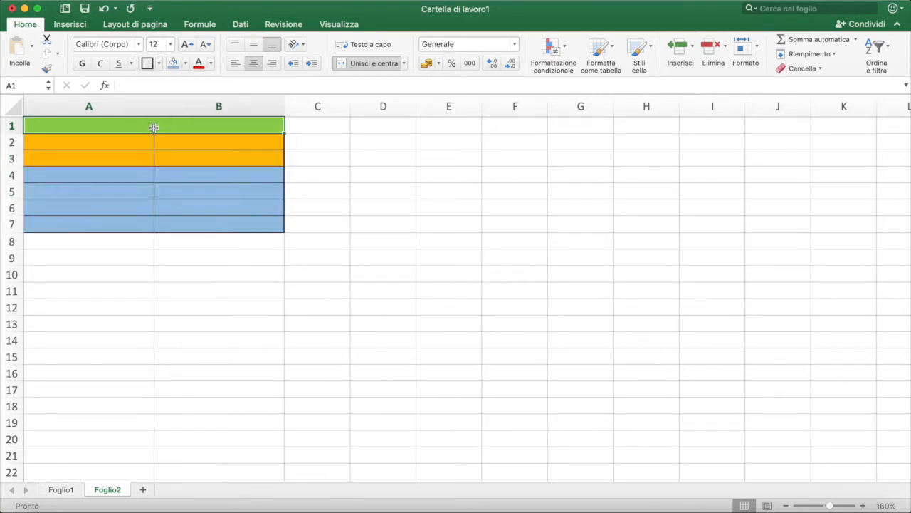
click(148, 64)
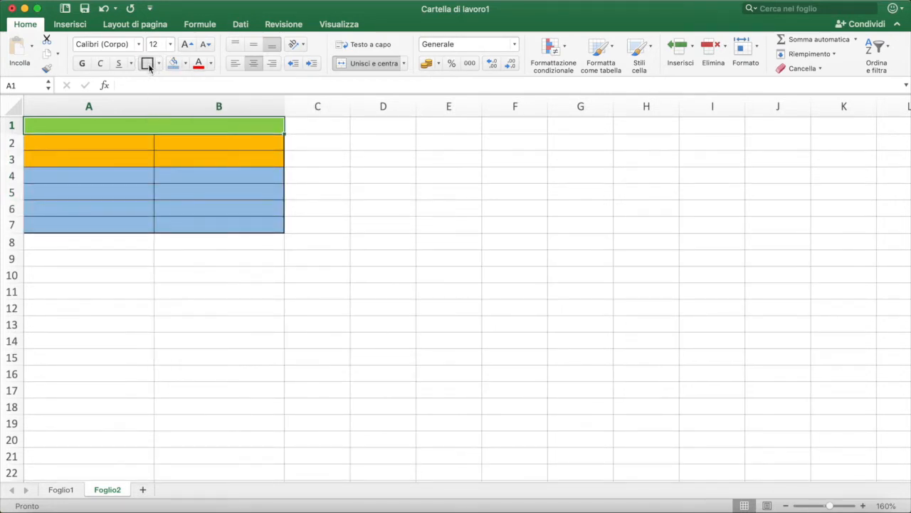
drag(95, 143, 163, 164)
click(147, 64)
drag(199, 143, 193, 222)
click(147, 64)
click(317, 177)
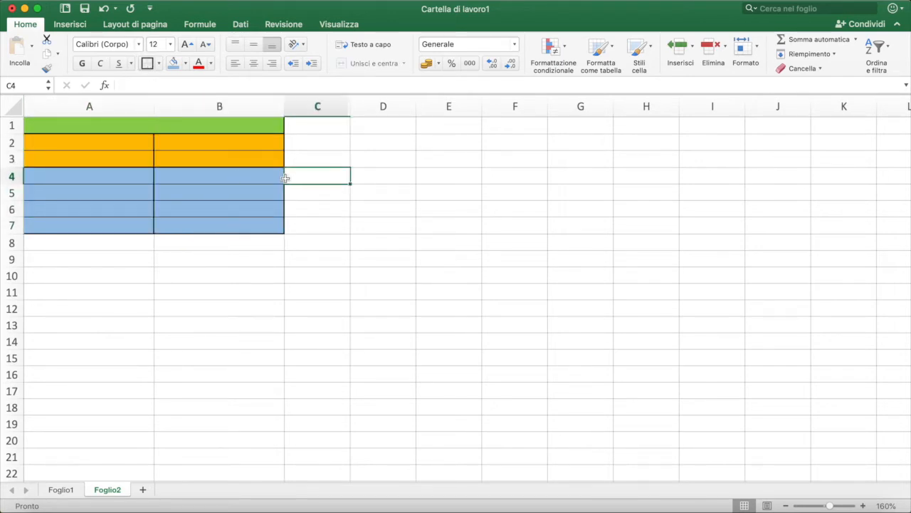
Step: Enter the title CALCOLATRICE in the merged green cell A1:B1
click(135, 127)
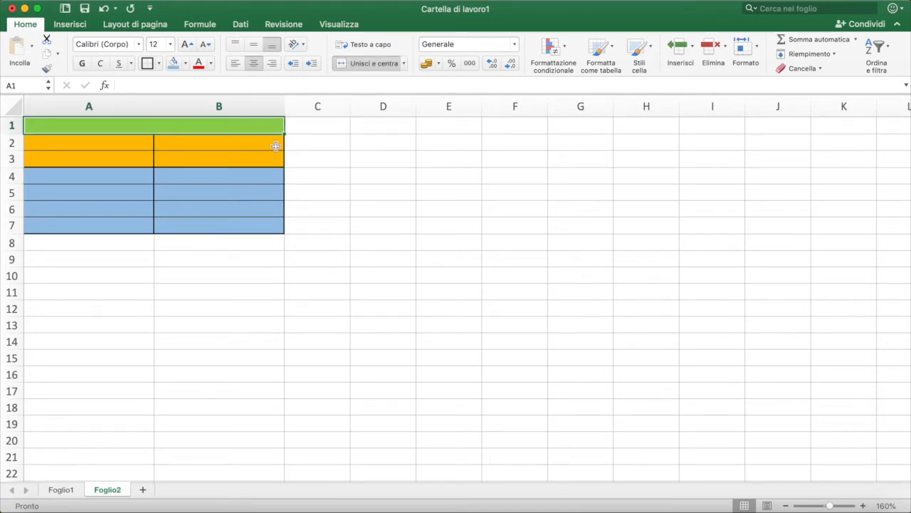
text(CALCOLA)
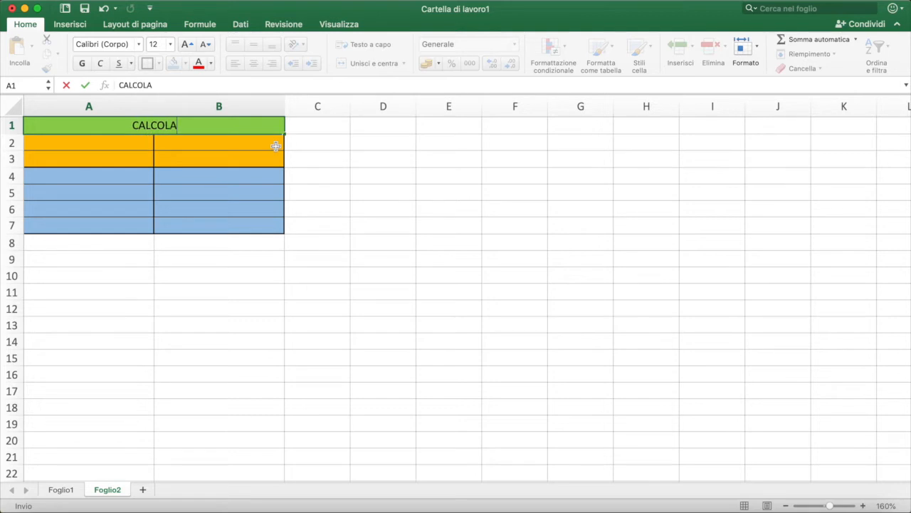
text(TRICE)
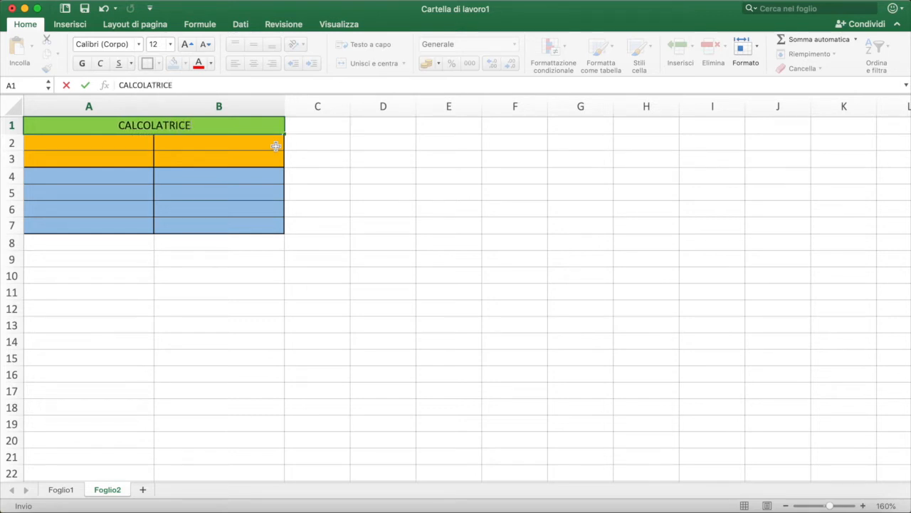
Step: Enter the labels PRIMO NUMERO in A2 and SECONDO NUMERO in A3
click(111, 142)
text(PRIMO NU)
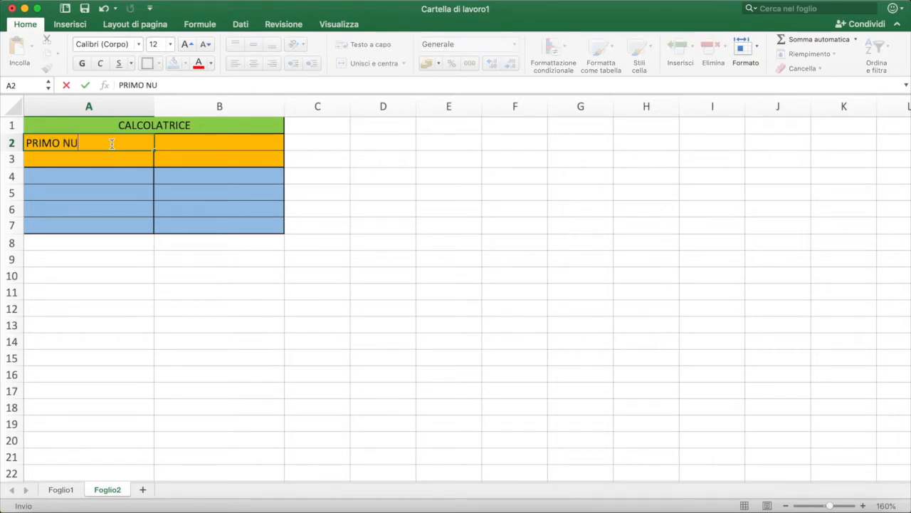
text(MERO)
click(58, 163)
text(SE)
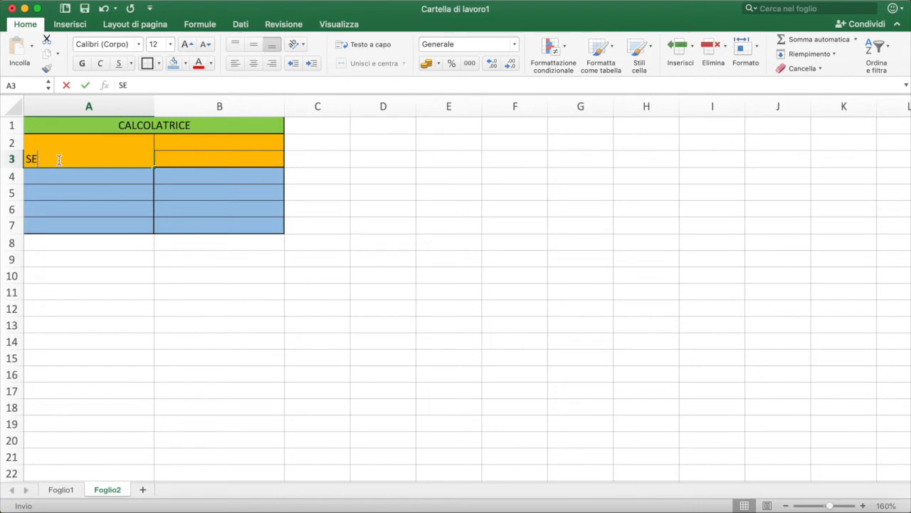
text(CONDO NUMERO)
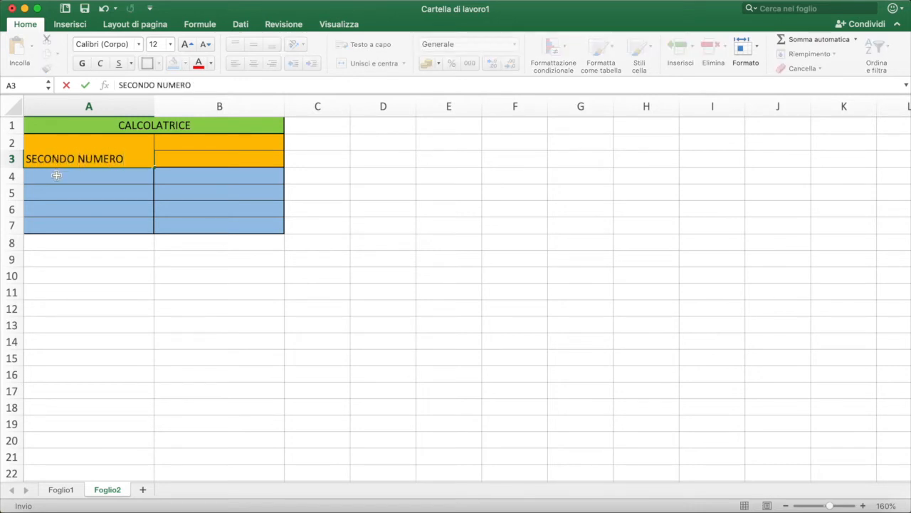
Step: Enter the operation labels ADDIZIONE in A4 and SOTTRAZINE in A5
click(56, 175)
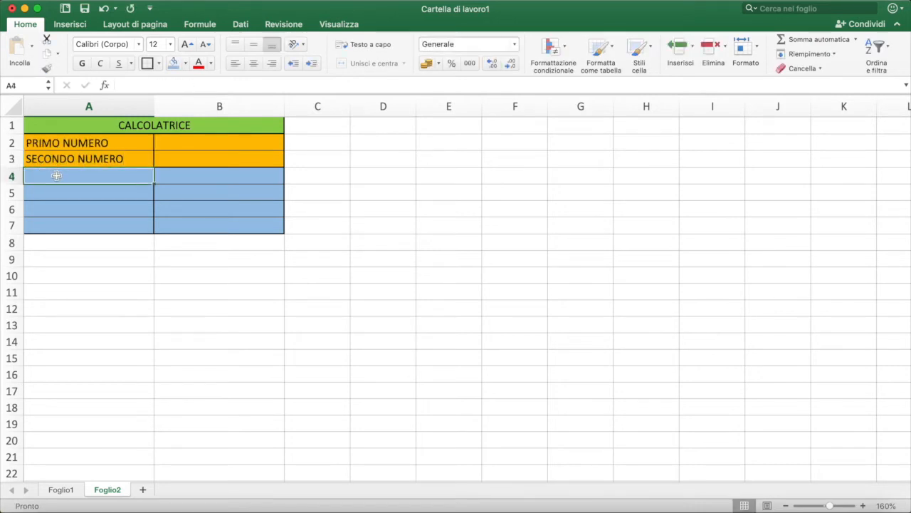
text(ADDIZIONE)
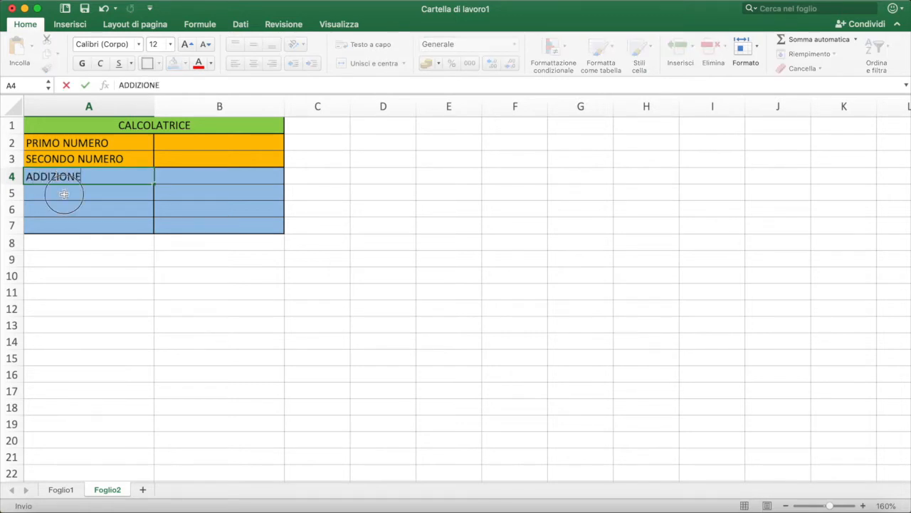
click(63, 194)
text(SO)
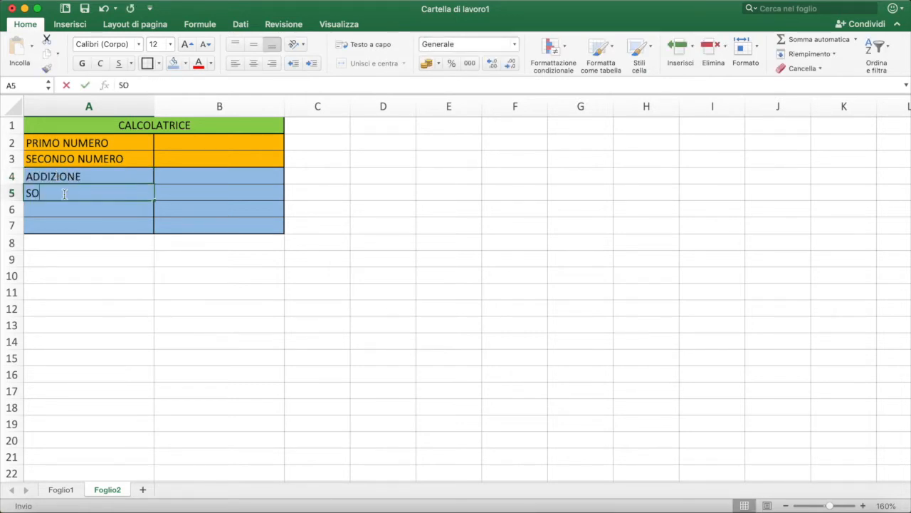
text(TTRAZINE)
key(Return)
Step: Enter the operation labels MOLTIPLICAZIONE in A6 and DIVISIONE in A7
text(MOLTIPLICAZ<IONE)
key(BackSpace)
key(BackSpace)
key(BackSpace)
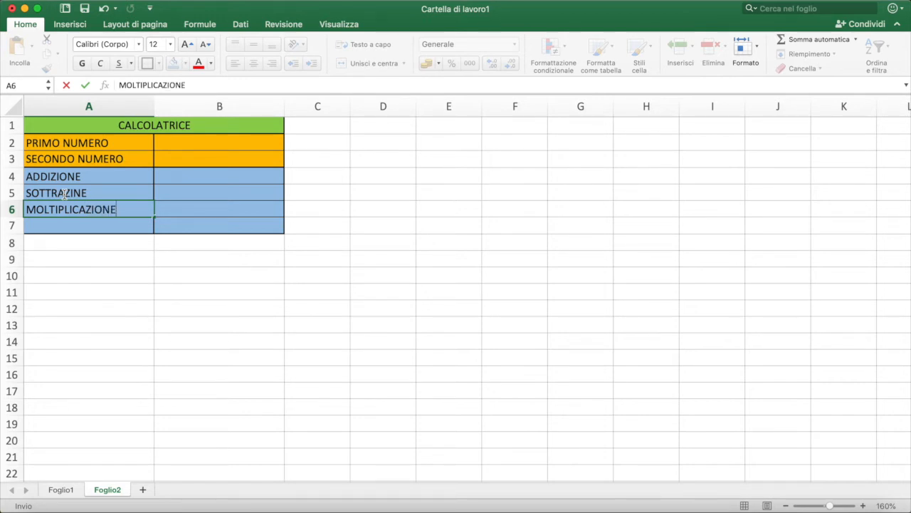
key(Return)
text(DIVI)
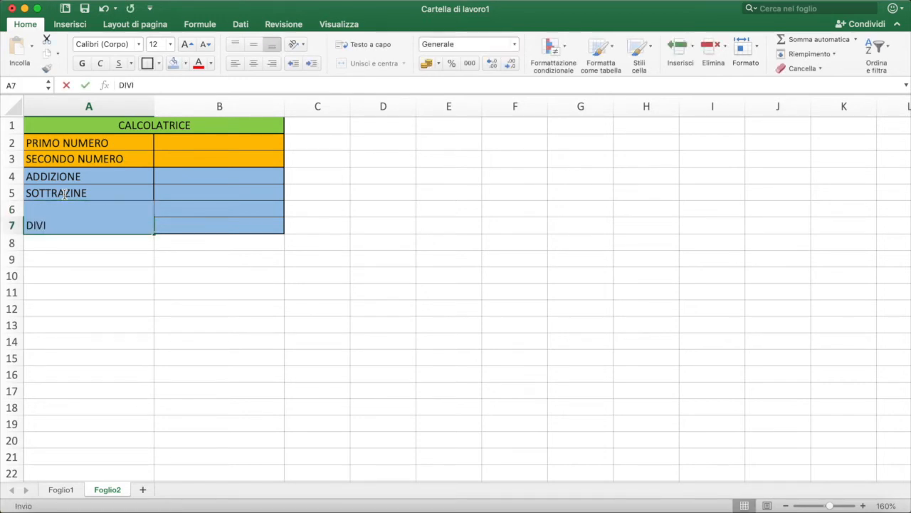
text(SIONE)
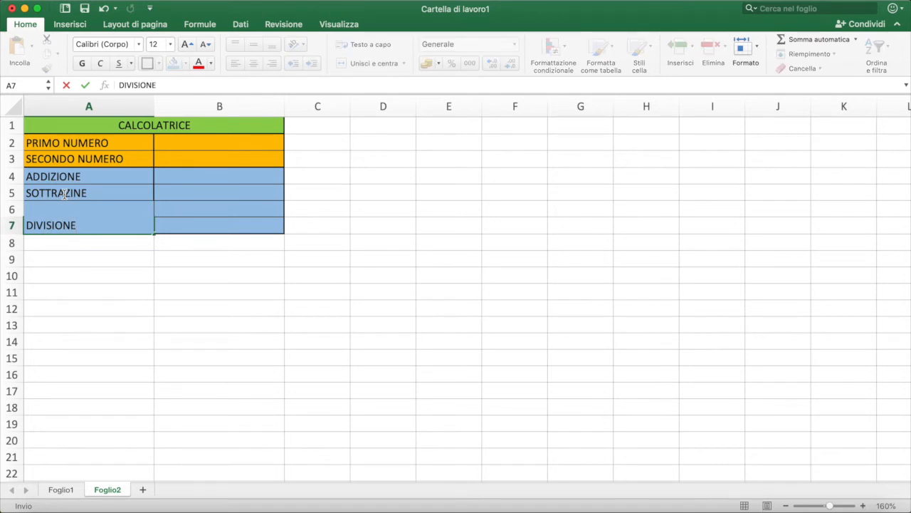
click(109, 286)
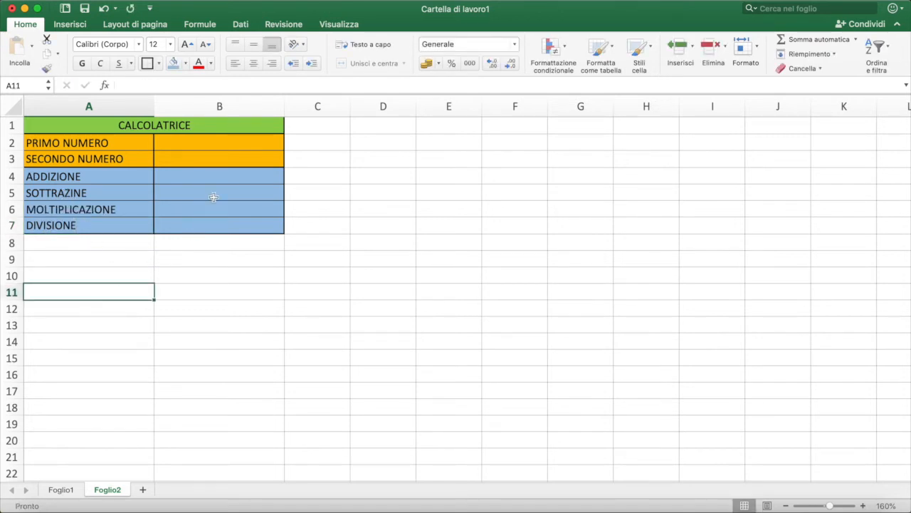
Step: Enter 100 as the first number in B2 and 50 as the second number in B3
click(235, 143)
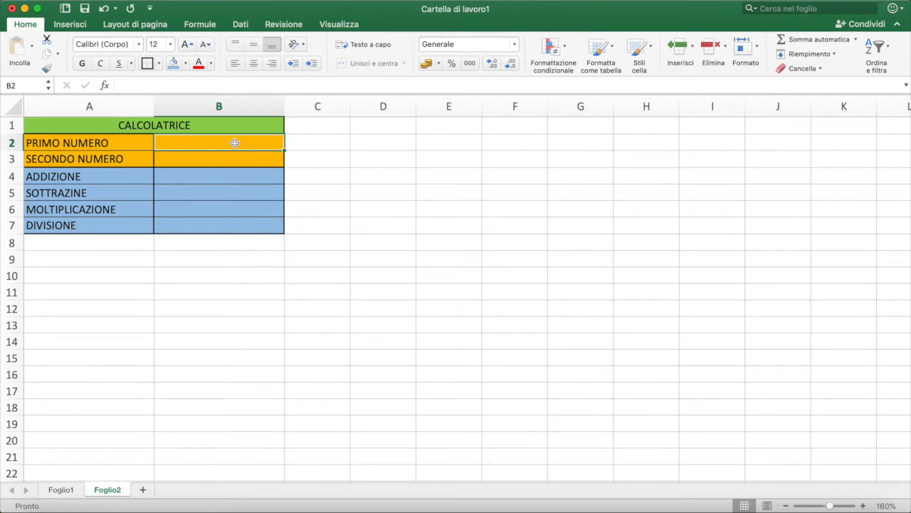
text(100)
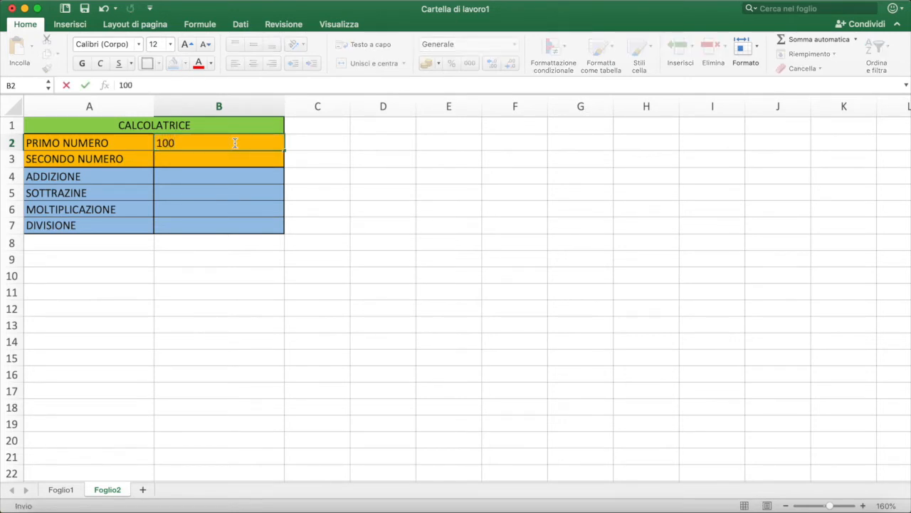
key(Return)
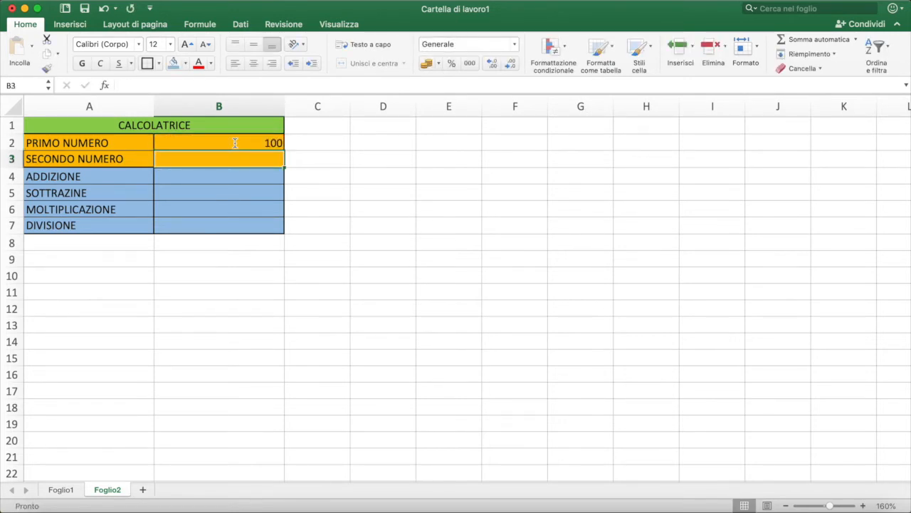
text(50)
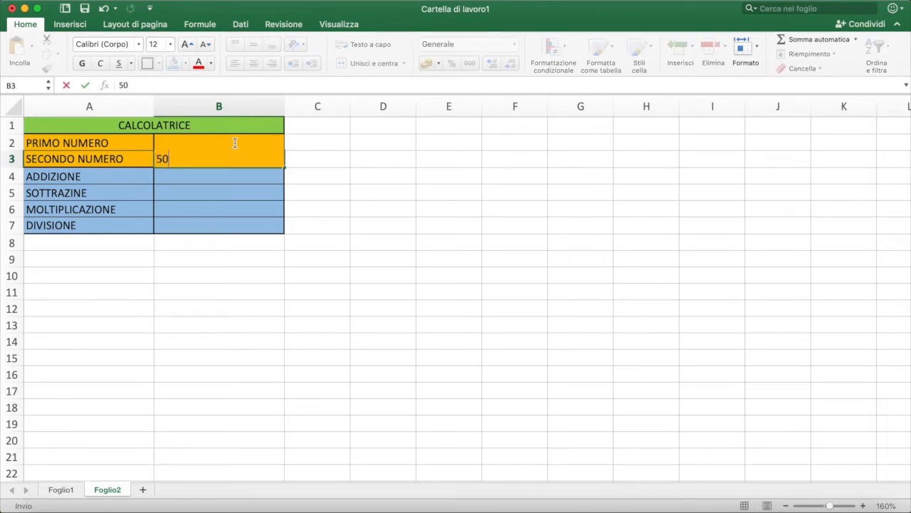
key(Return)
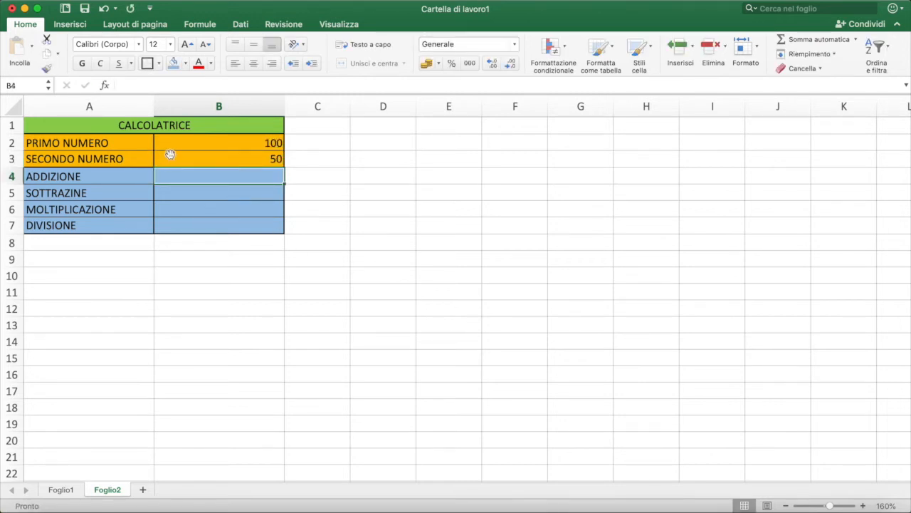
Step: Enter the addition formula =B2+B3 in B4
text(=)
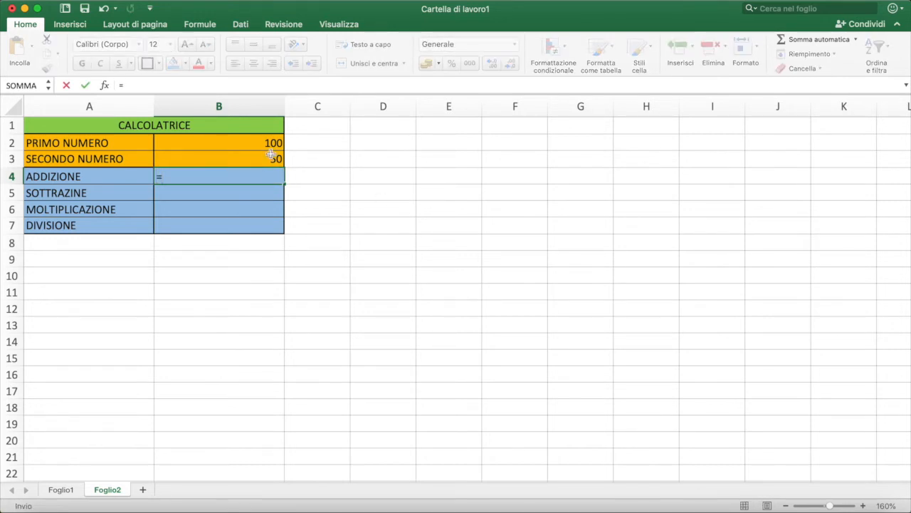
click(271, 146)
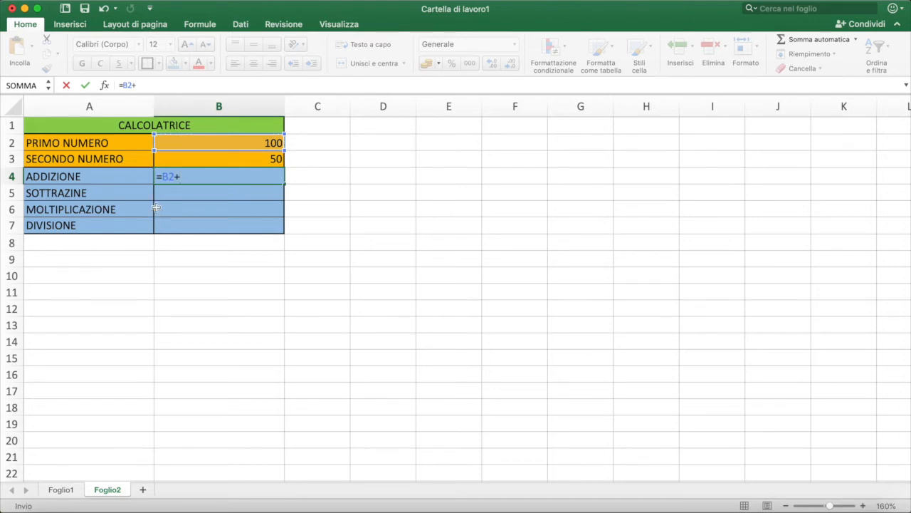
click(225, 160)
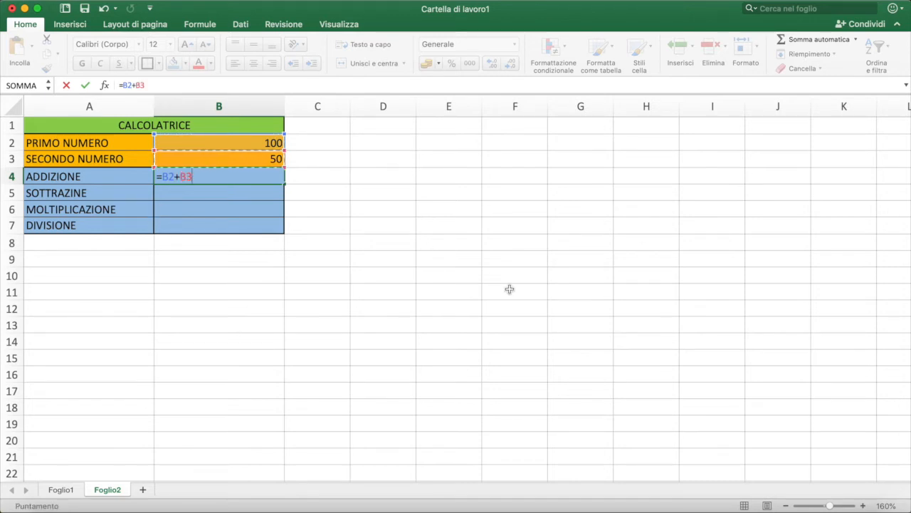
key(Return)
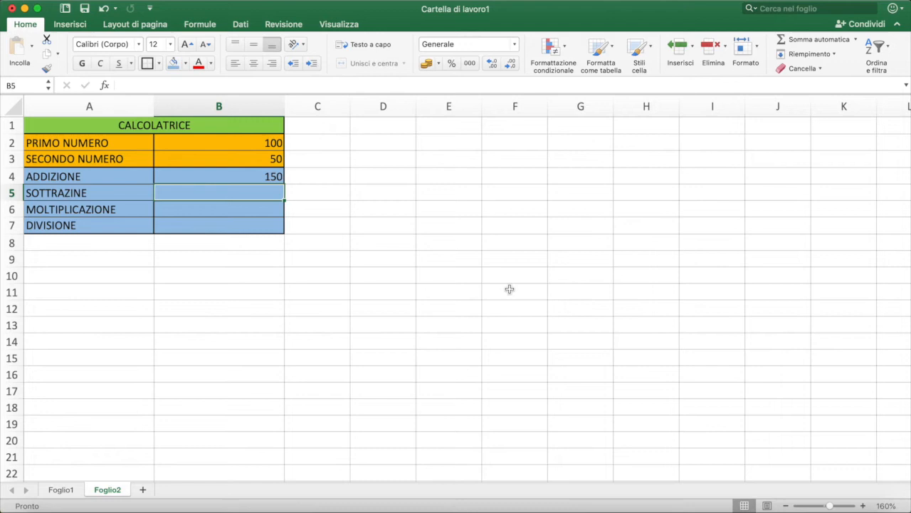
Step: Enter the subtraction formula =B2-B3 in B5
text(=)
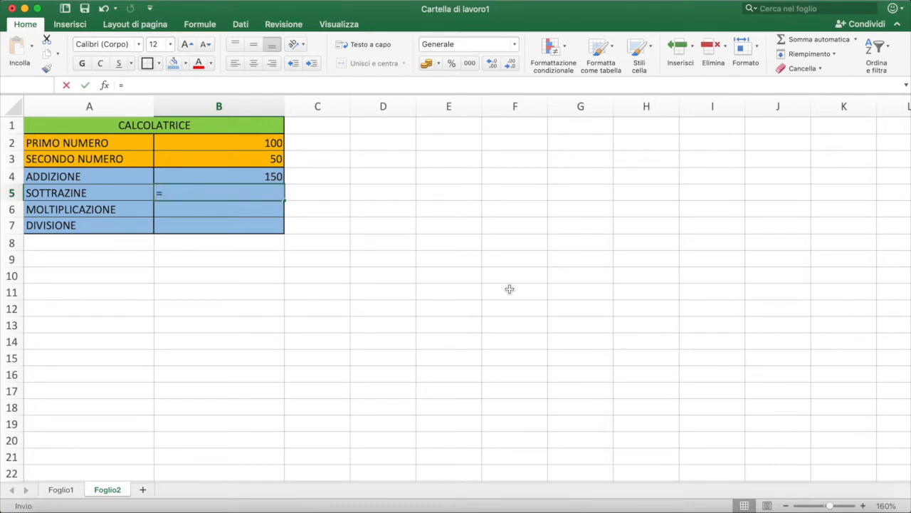
click(269, 142)
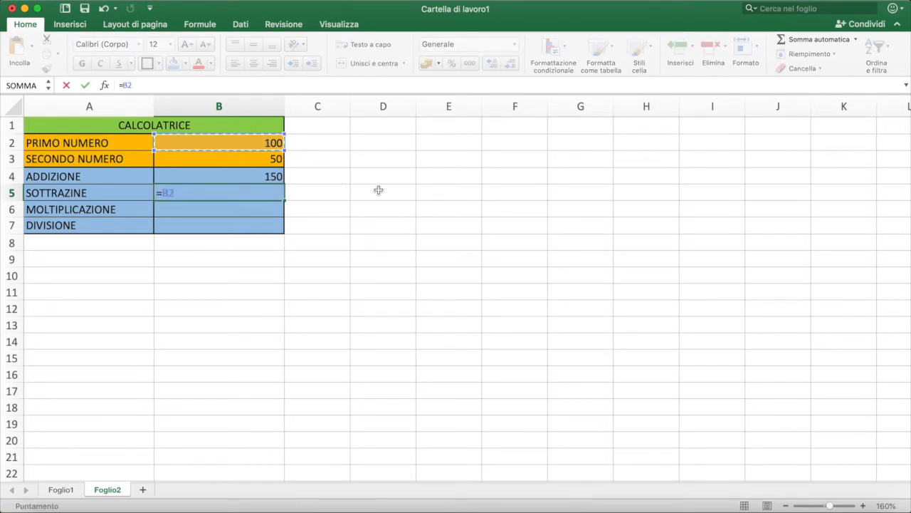
text(-)
click(264, 163)
key(Return)
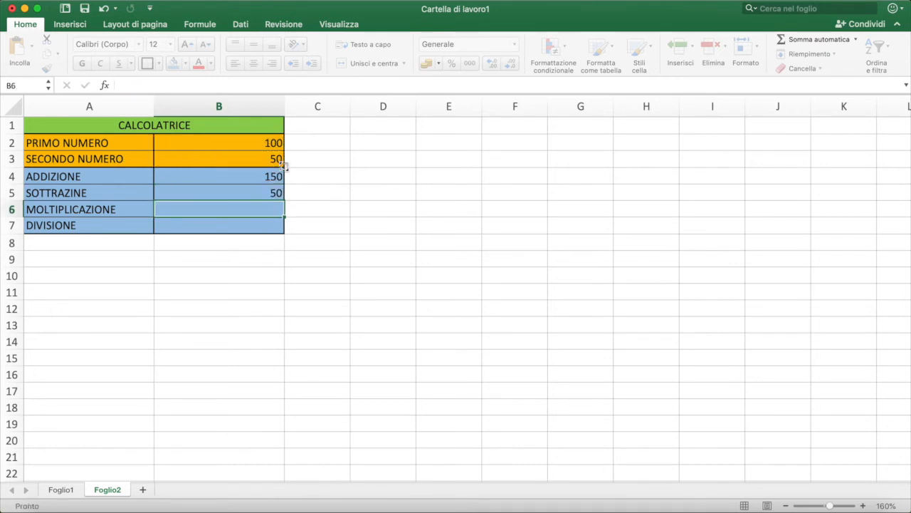
Step: Enter the multiplication formula =B2*B3 in B6
text(=)
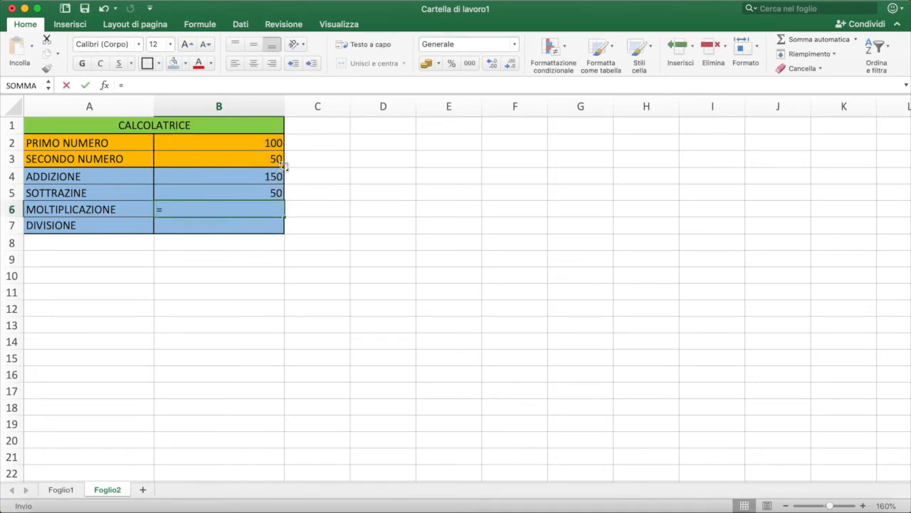
click(249, 143)
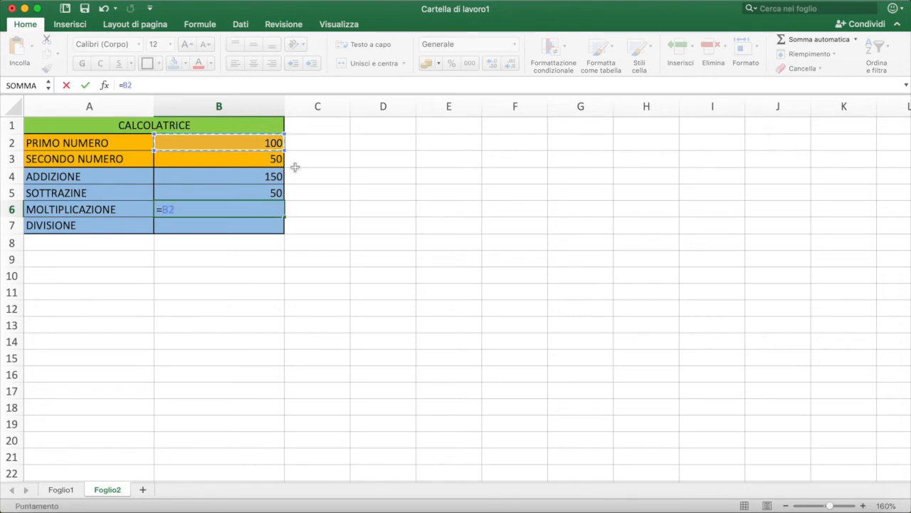
text(*)
click(261, 159)
key(Return)
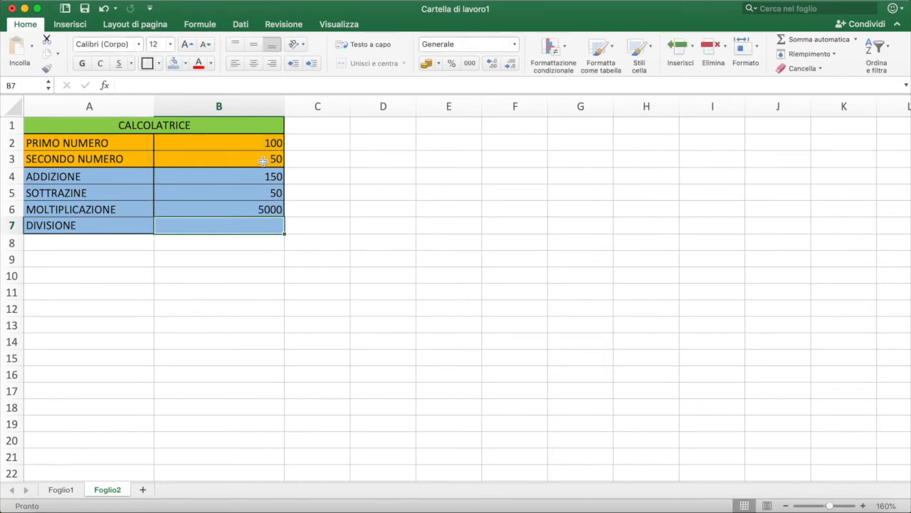
Step: Enter the division formula =B2/B3 in B7
text(=)
click(276, 137)
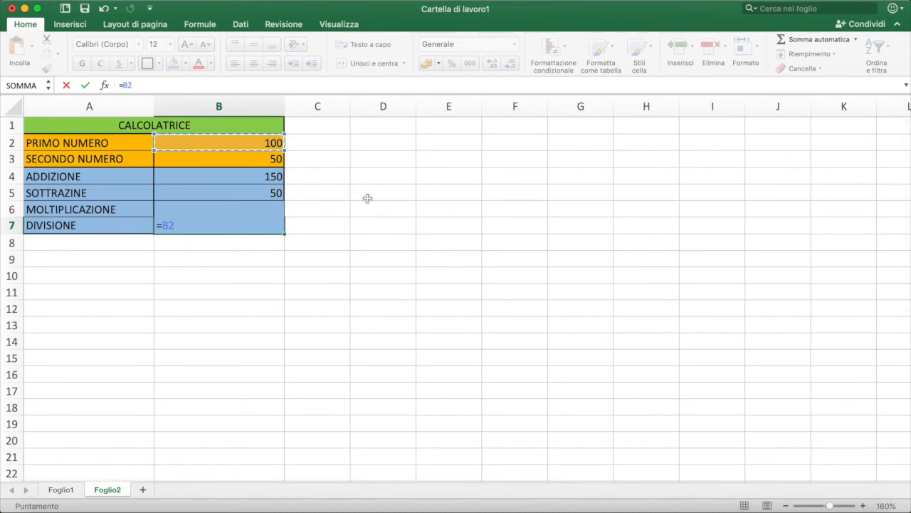
text(/)
click(248, 160)
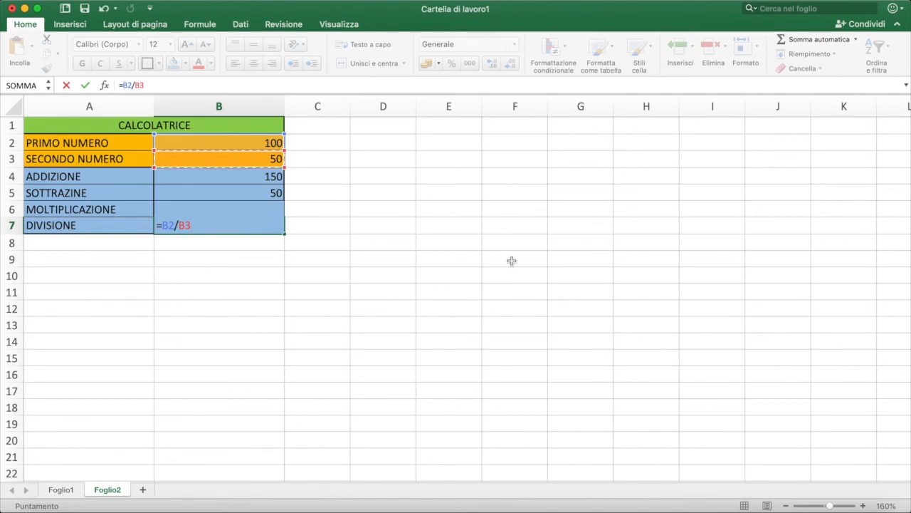
key(Return)
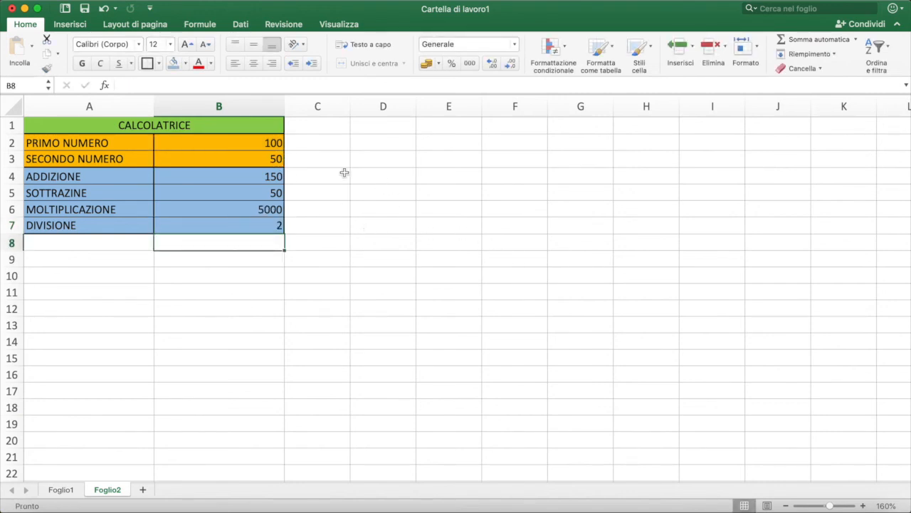
Step: Test the calculator formulas by setting the first number in B2 to 200
click(266, 145)
text(200)
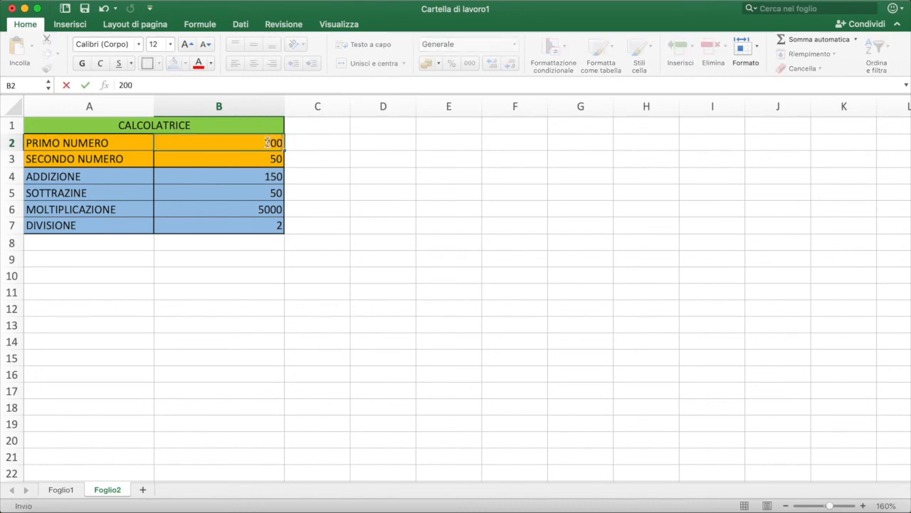
key(Return)
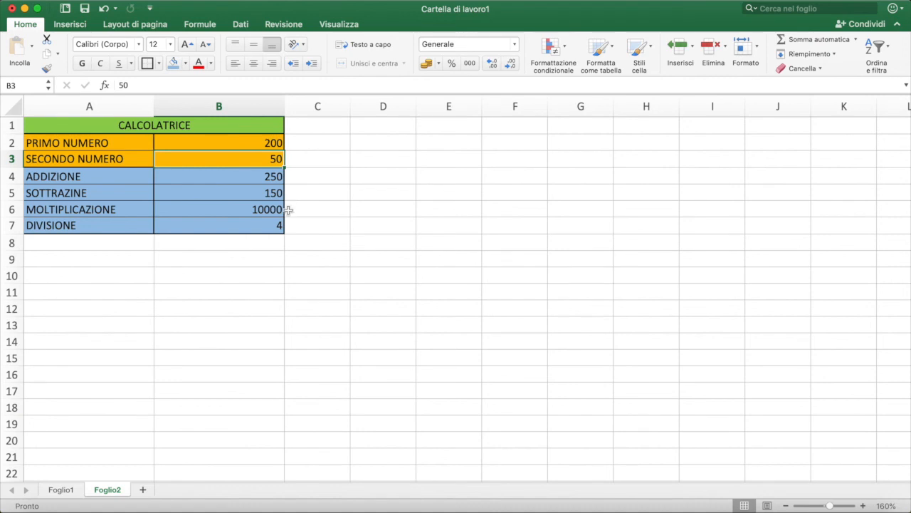
Step: Set the first number in B2 to 50 to recalculate all four operations
click(274, 144)
text(50)
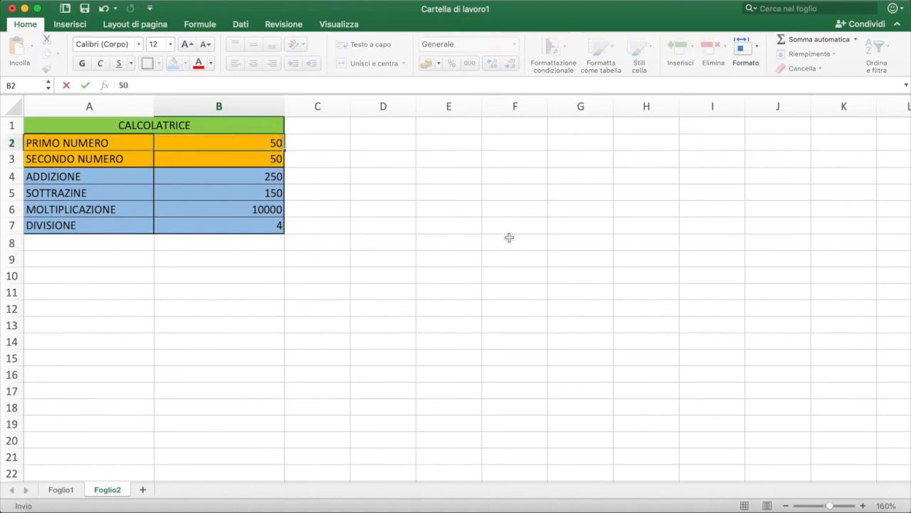
click(332, 224)
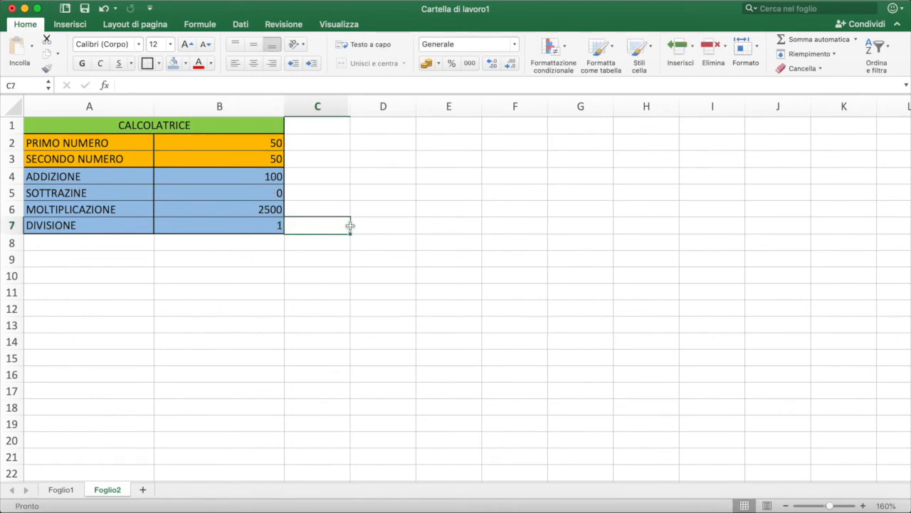